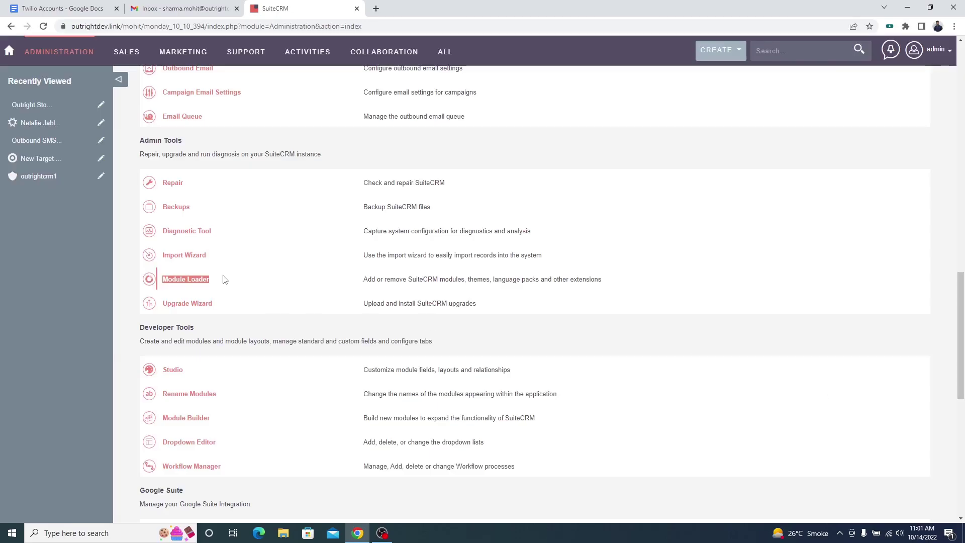
Confirm in Module Loader that Twilio SMS Live Chat Sync is installed, then close that tab
{"action": "middle_click", "coordinate": [200, 280]}
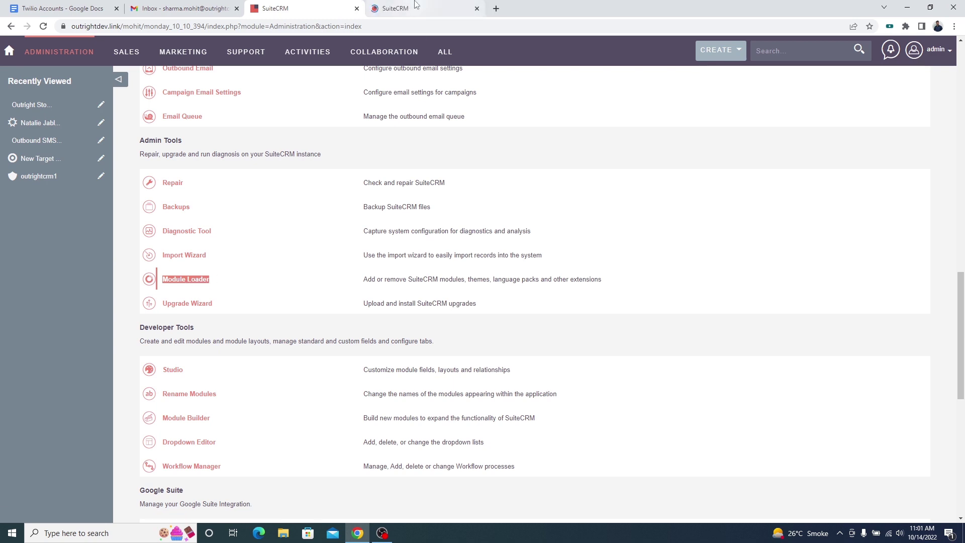
{"action": "left_click", "coordinate": [415, 7]}
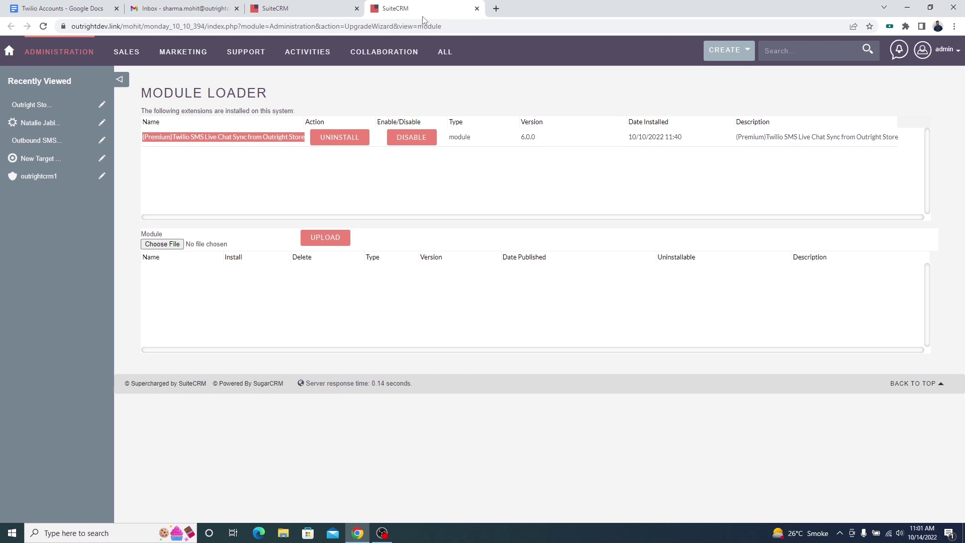
{"action": "left_click", "coordinate": [477, 9]}
{"action": "scroll", "coordinate": [330, 388], "scroll_direction": "down", "scroll_amount": 2}
{"action": "scroll", "coordinate": [328, 387], "scroll_direction": "down", "scroll_amount": 5}
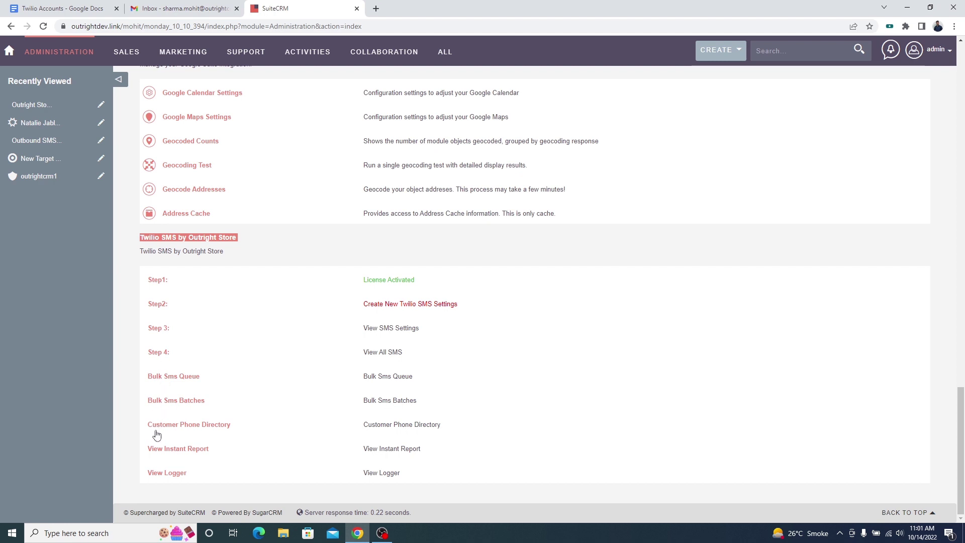
{"action": "left_click", "coordinate": [178, 282]}
{"action": "double_click", "coordinate": [178, 282]}
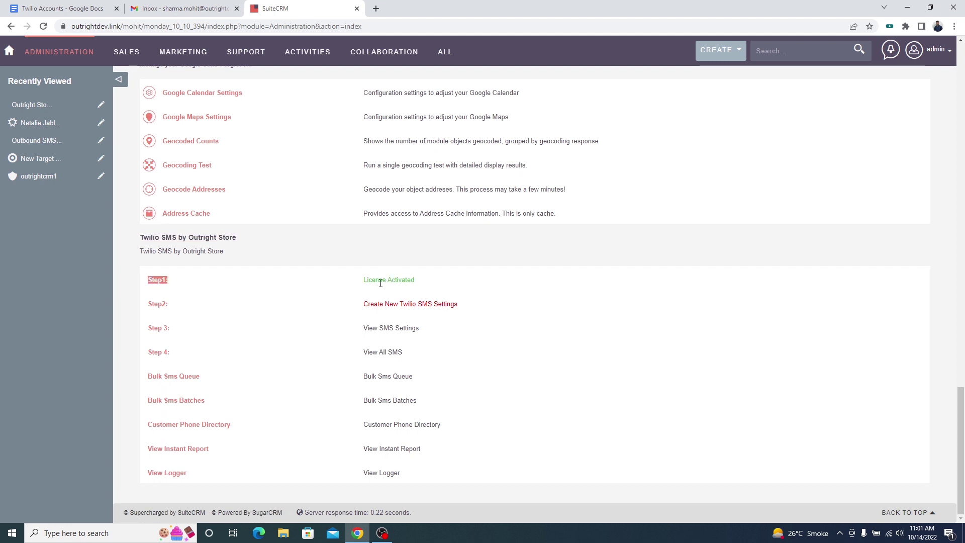
{"action": "left_click", "coordinate": [159, 280]}
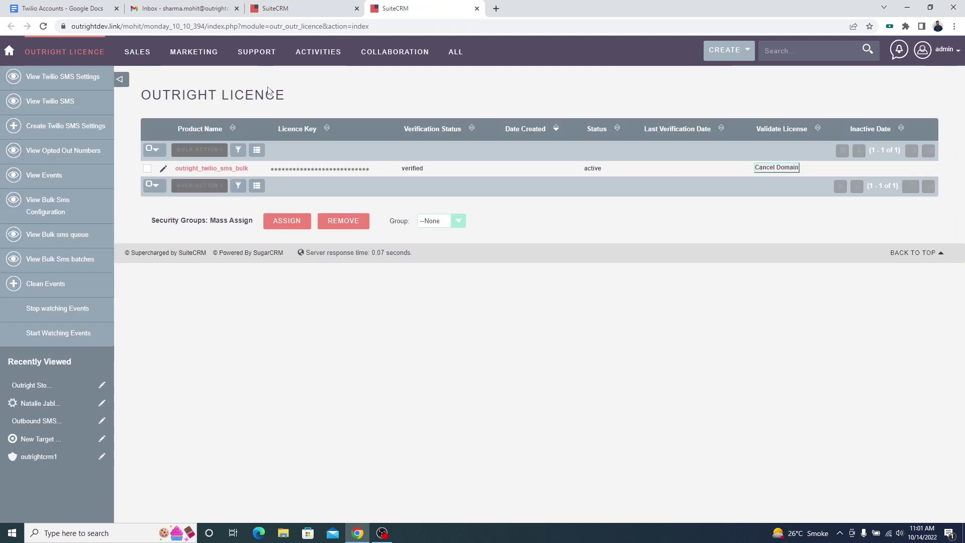
{"action": "double_click", "coordinate": [272, 93]}
{"action": "left_click", "coordinate": [273, 93]}
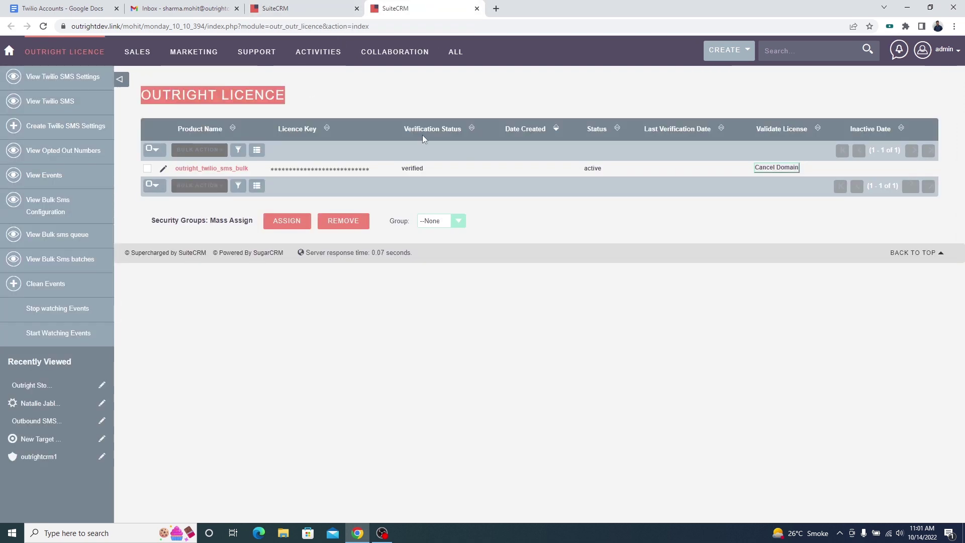
{"action": "double_click", "coordinate": [431, 169]}
{"action": "double_click", "coordinate": [619, 169]}
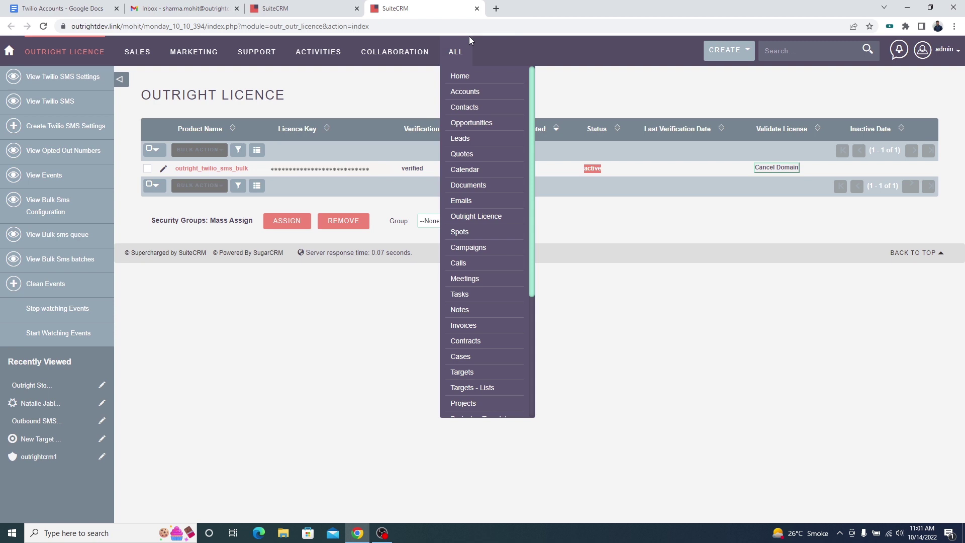
{"action": "left_click", "coordinate": [477, 8]}
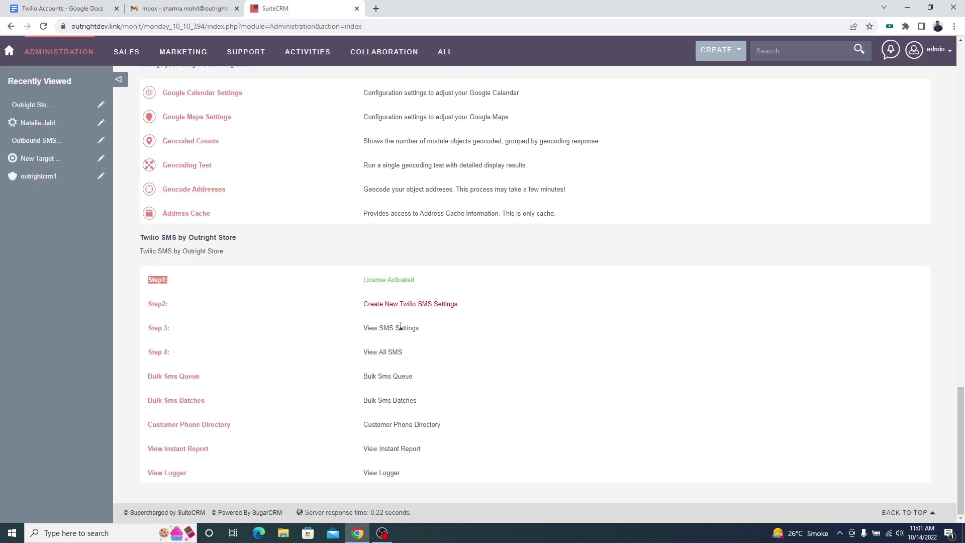
{"action": "triple_click", "coordinate": [187, 312]}
{"action": "double_click", "coordinate": [456, 304]}
{"action": "triple_click", "coordinate": [456, 304]}
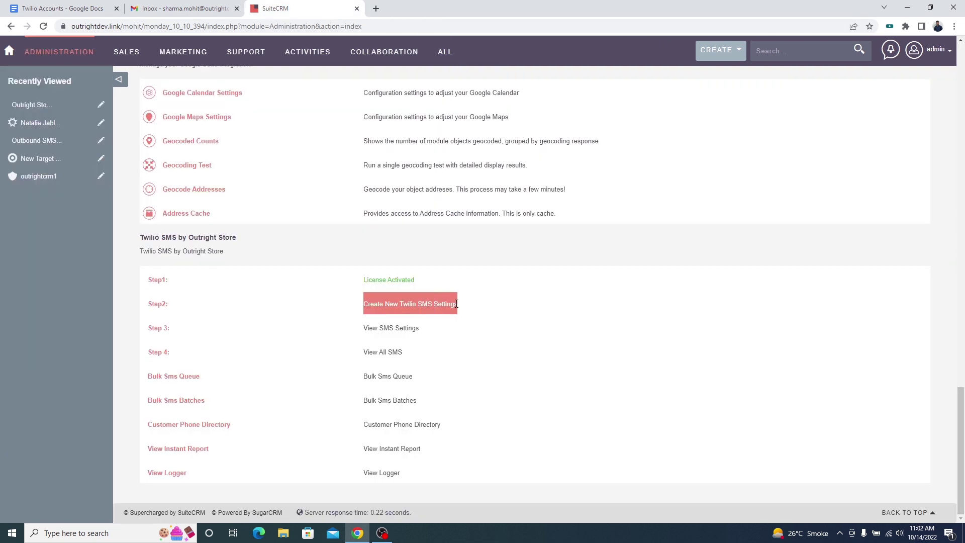
Enter the agent name and paste the Twilio account ID and auth token
{"action": "middle_click", "coordinate": [163, 306]}
{"action": "left_click", "coordinate": [408, 9]}
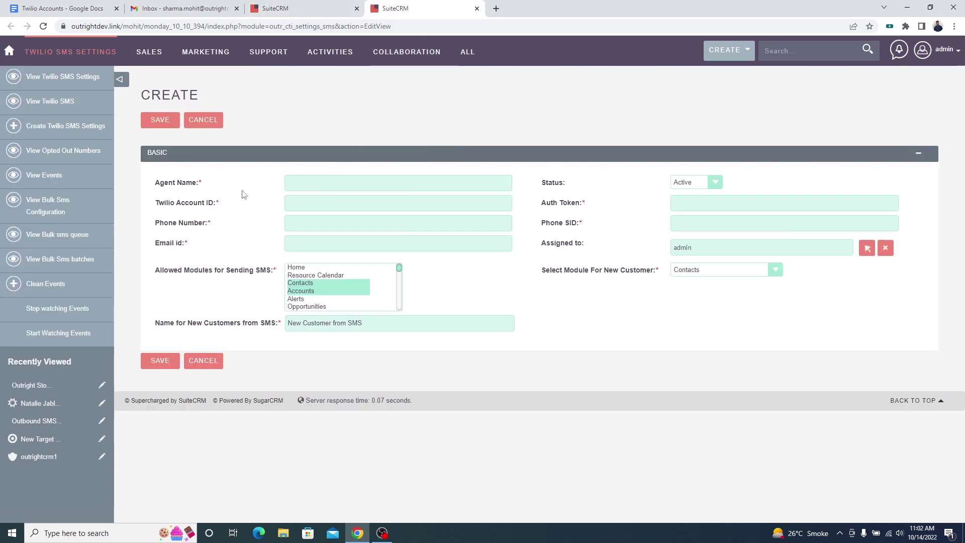
{"action": "left_click", "coordinate": [391, 182]}
{"action": "type", "text": "David Smith"}
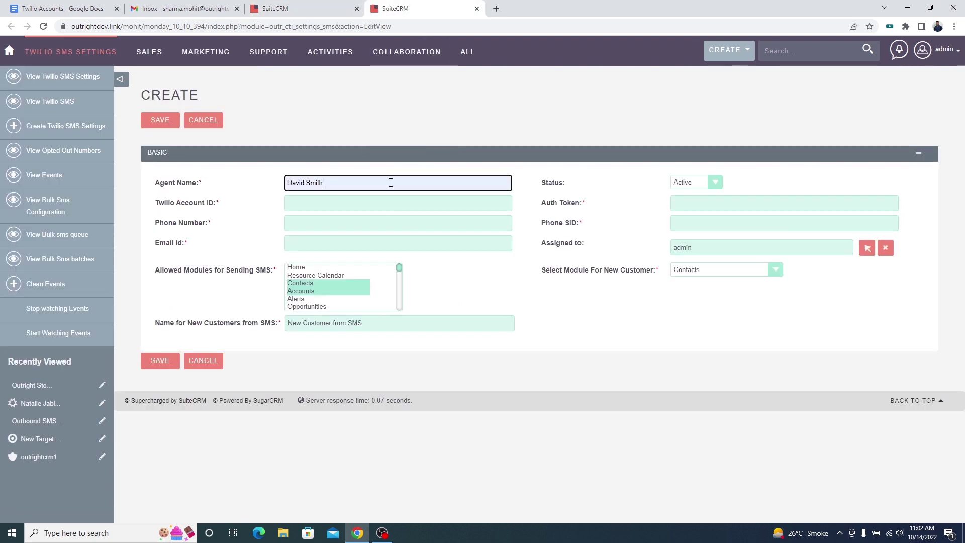
{"action": "double_click", "coordinate": [563, 182]}
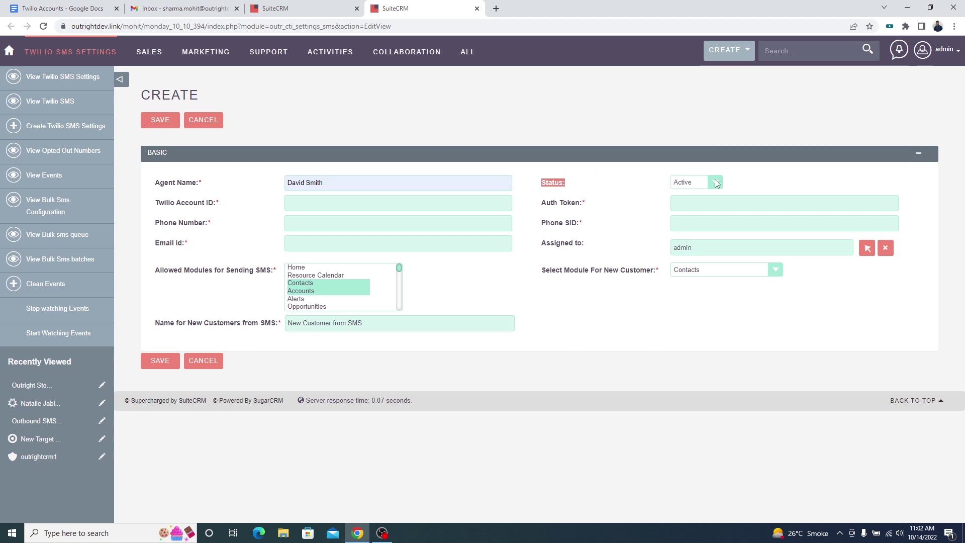
{"action": "triple_click", "coordinate": [217, 203]}
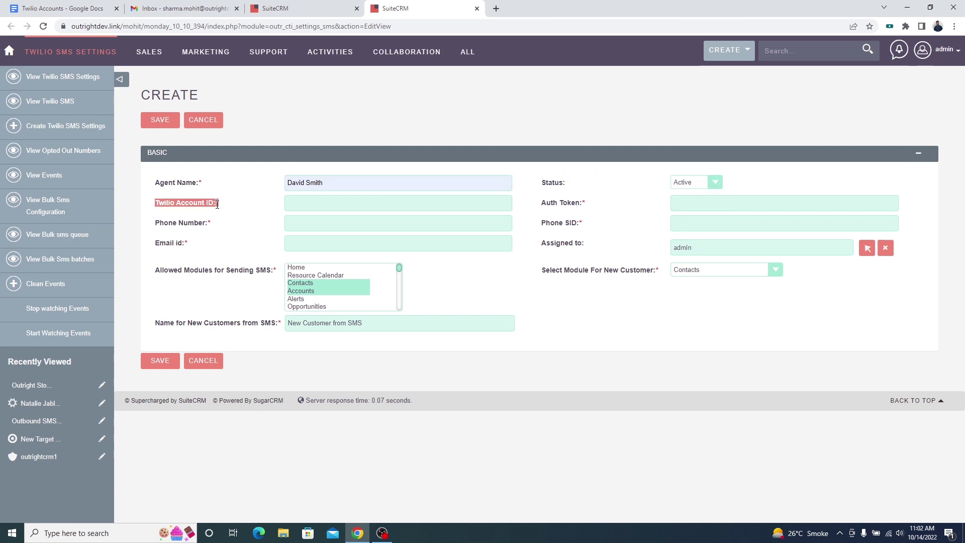
{"action": "left_click", "coordinate": [315, 204]}
{"action": "key", "text": "ctrl+v"}
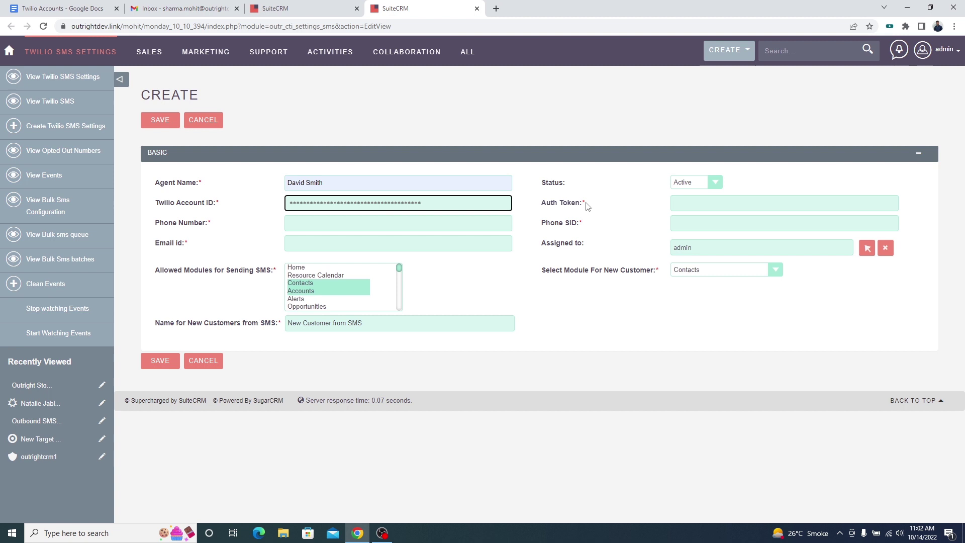
{"action": "left_click", "coordinate": [675, 203]}
{"action": "key", "text": "ctrl+v"}
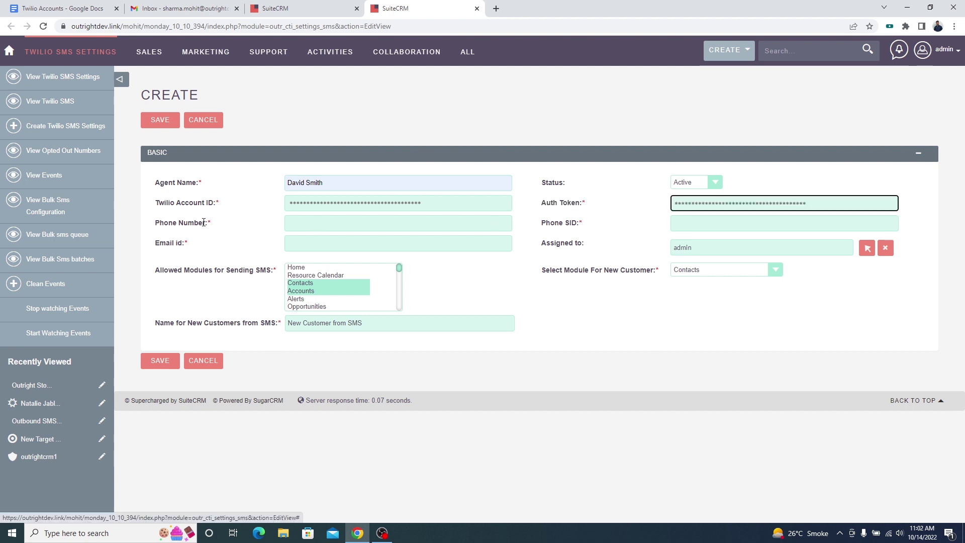
Paste the sending phone number, Phone SID and contact email address
{"action": "triple_click", "coordinate": [203, 222]}
{"action": "left_click", "coordinate": [315, 223]}
{"action": "key", "text": "ctrl+v"}
{"action": "triple_click", "coordinate": [572, 223]}
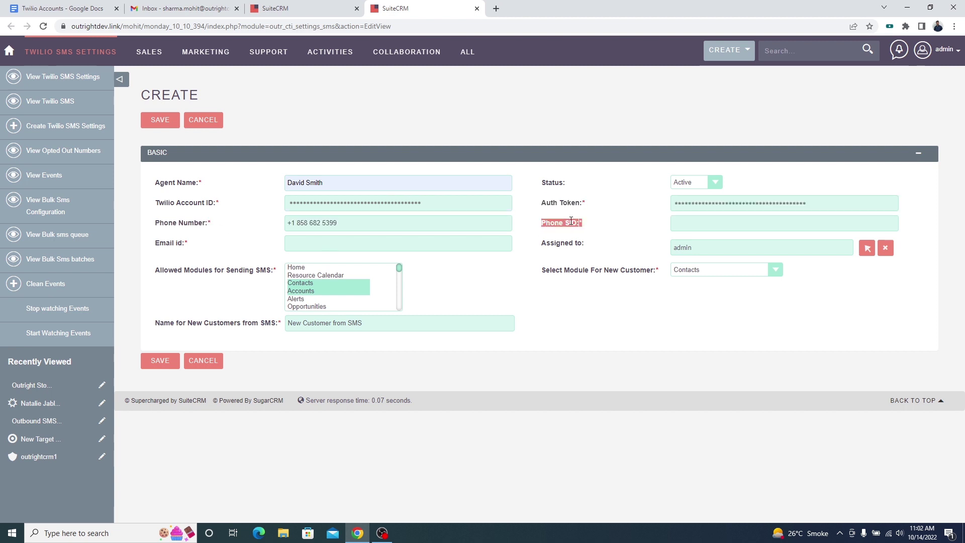
{"action": "left_click", "coordinate": [679, 224]}
{"action": "key", "text": "ctrl+v"}
{"action": "triple_click", "coordinate": [209, 248]}
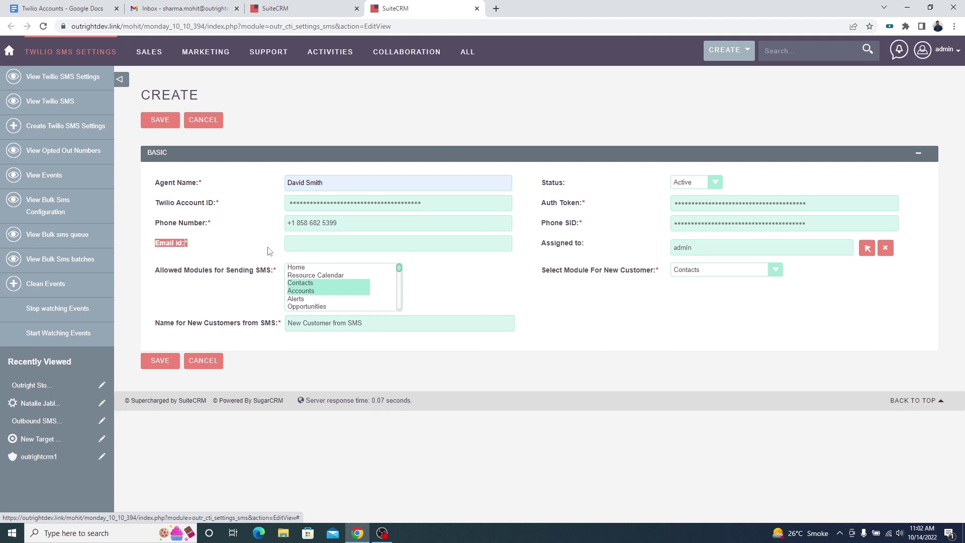
{"action": "left_click", "coordinate": [317, 244]}
{"action": "key", "text": "ctrl+v"}
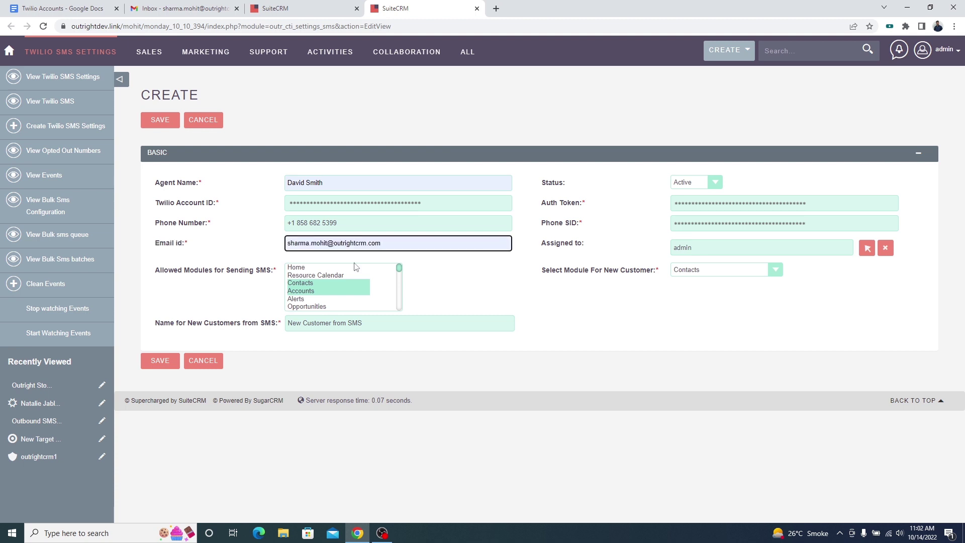
Keep Contacts as the new-customer module, named 'New Customer from SMS', and save the settings
{"action": "triple_click", "coordinate": [584, 246]}
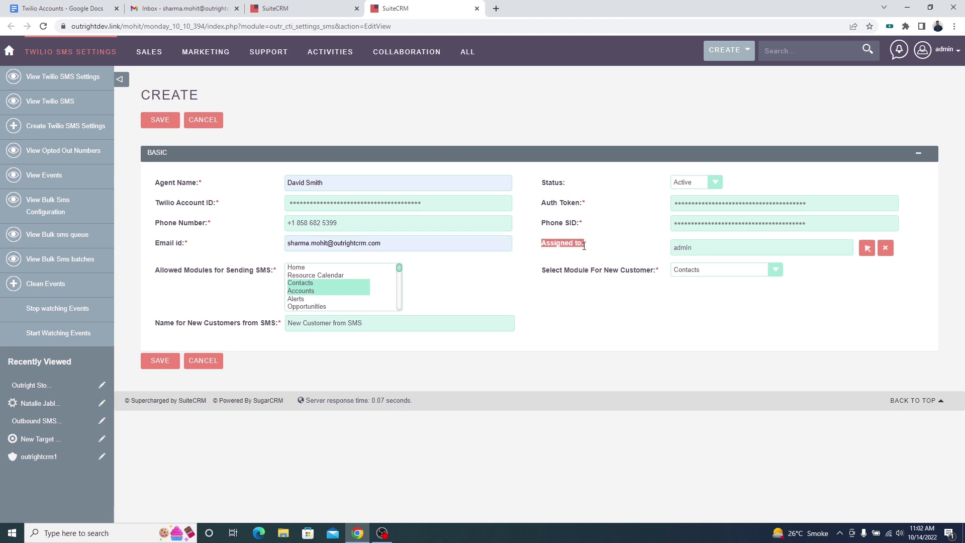
{"action": "triple_click", "coordinate": [269, 271]}
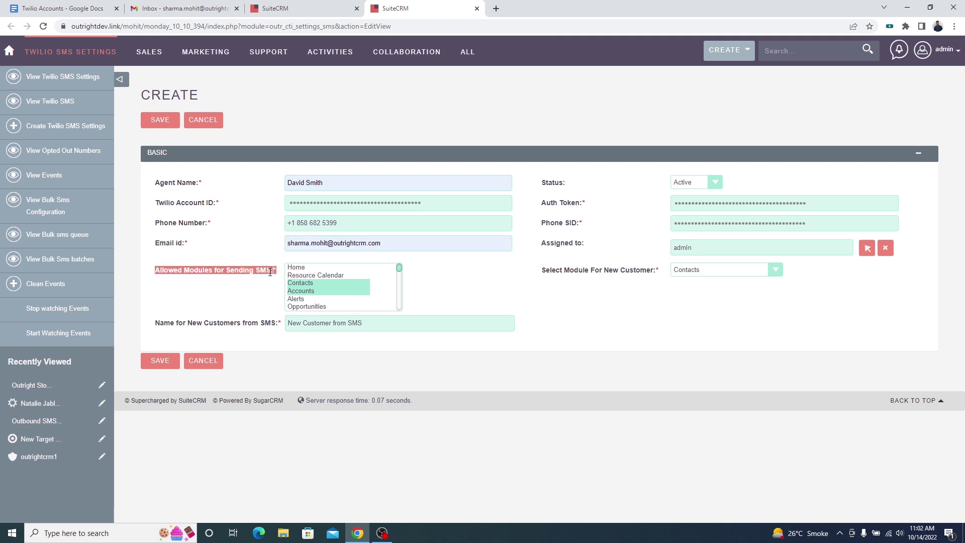
{"action": "scroll", "coordinate": [313, 286], "scroll_direction": "down", "scroll_amount": 5}
{"action": "left_click", "coordinate": [301, 293]}
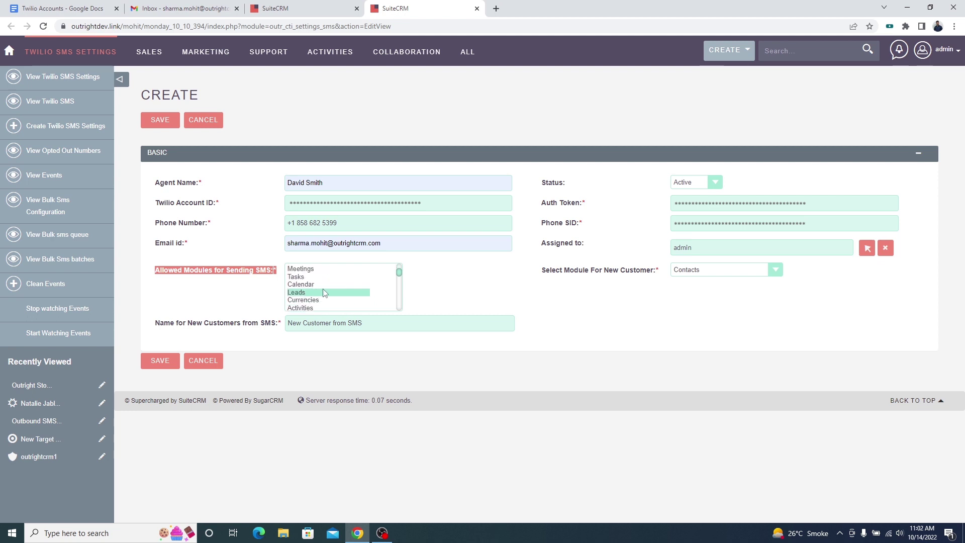
{"action": "scroll", "coordinate": [324, 293], "scroll_direction": "up", "scroll_amount": 5}
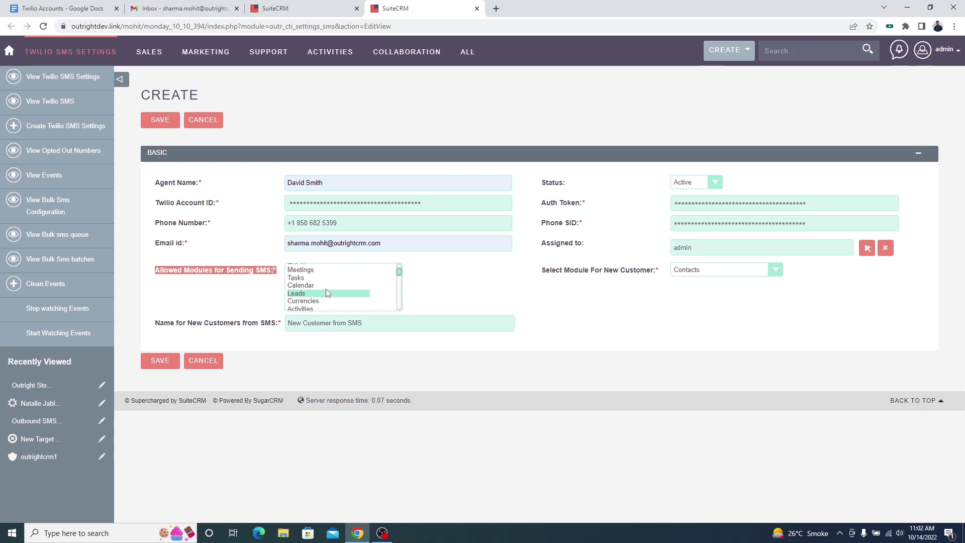
{"action": "triple_click", "coordinate": [650, 269]}
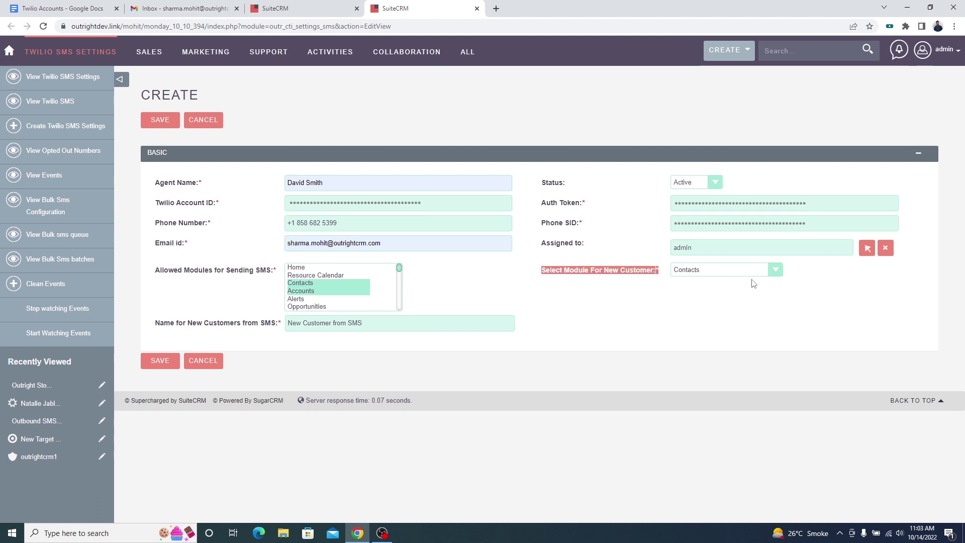
{"action": "left_click", "coordinate": [777, 271]}
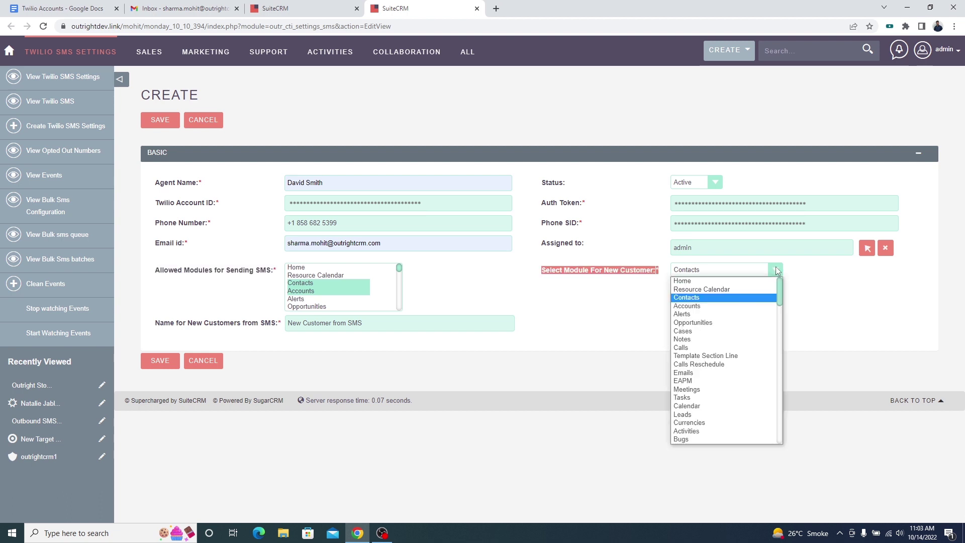
{"action": "left_click", "coordinate": [777, 270]}
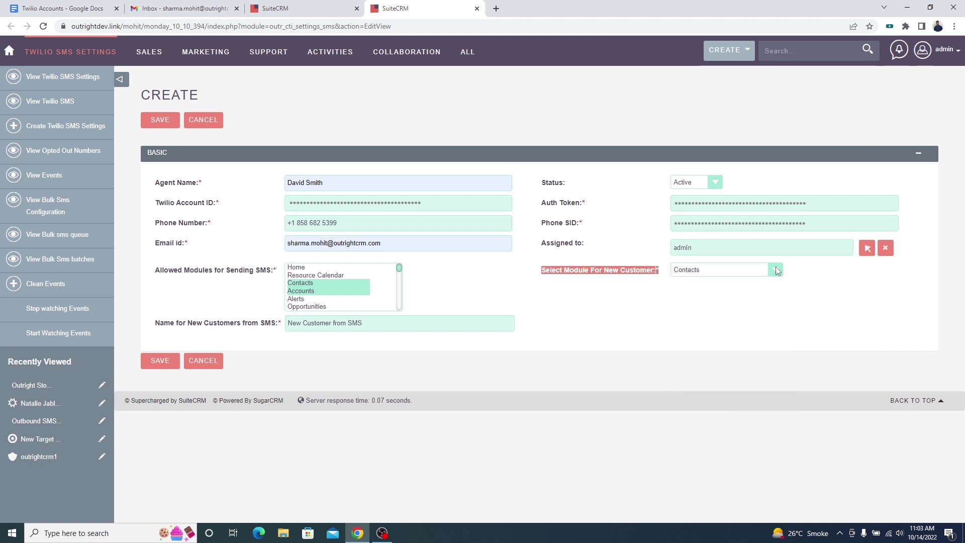
{"action": "triple_click", "coordinate": [274, 323]}
{"action": "left_click_drag", "start_coordinate": [368, 324], "coordinate": [290, 327]}
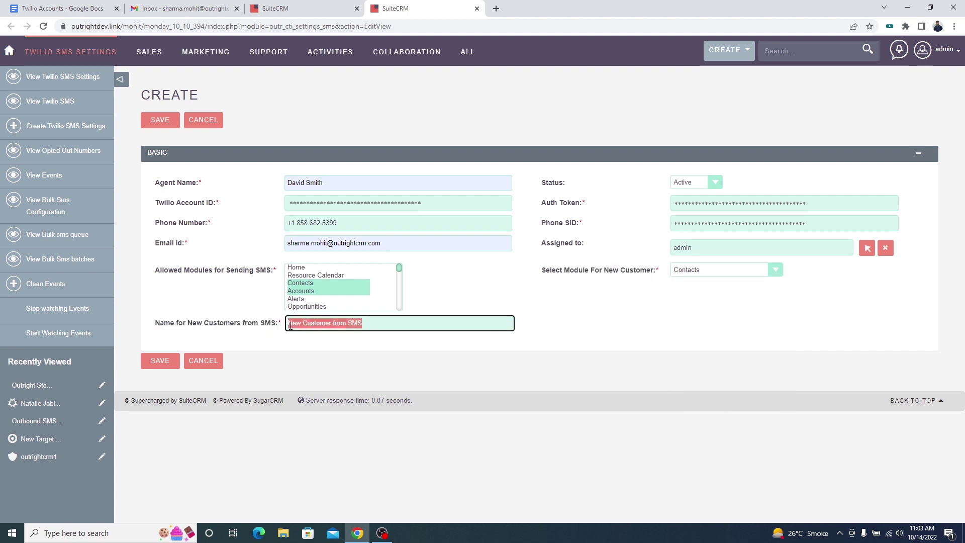
{"action": "left_click", "coordinate": [160, 362]}
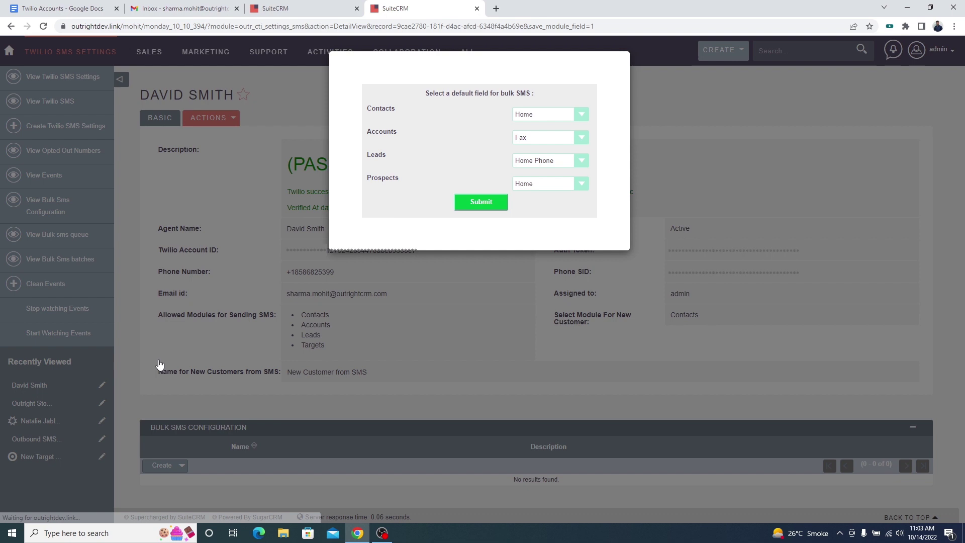
Submit Office Phone as the bulk SMS field for all four modules, check PASSED ATTEMPT, and close the tab
{"action": "triple_click", "coordinate": [531, 94]}
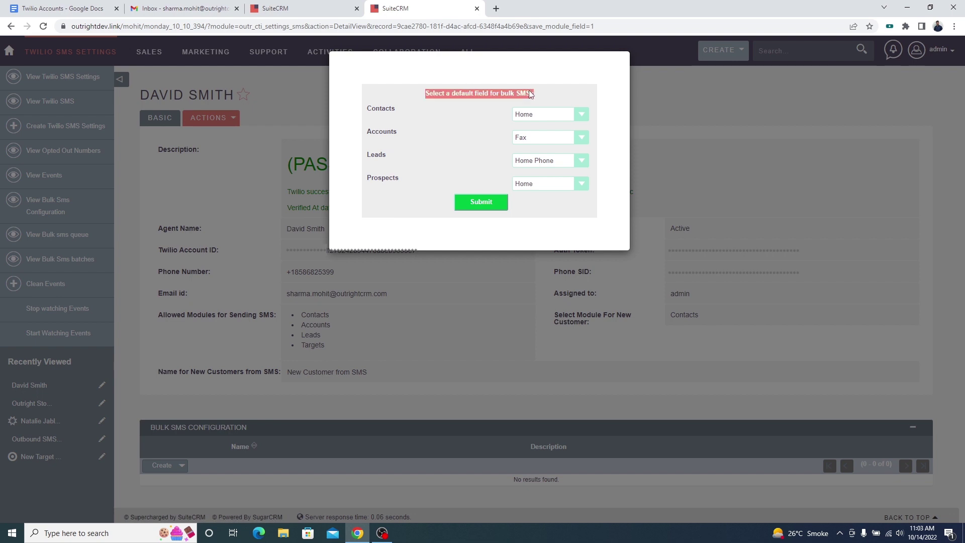
{"action": "left_click", "coordinate": [578, 113]}
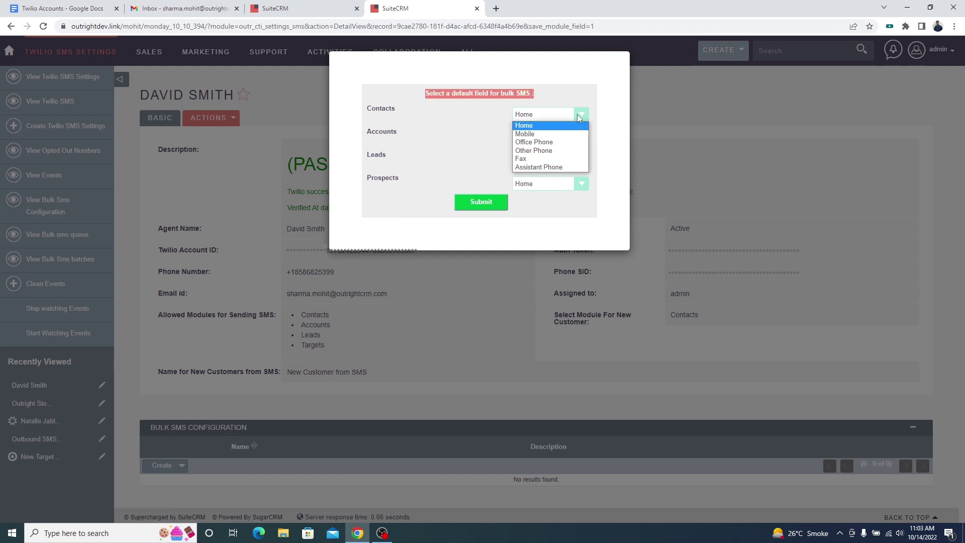
{"action": "left_click", "coordinate": [570, 144]}
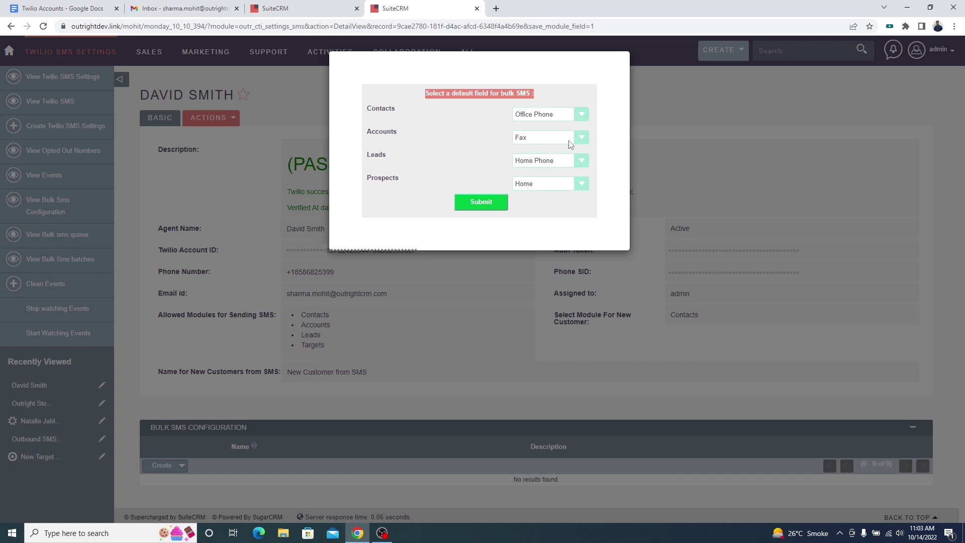
{"action": "left_click", "coordinate": [582, 140]}
{"action": "left_click", "coordinate": [578, 157]}
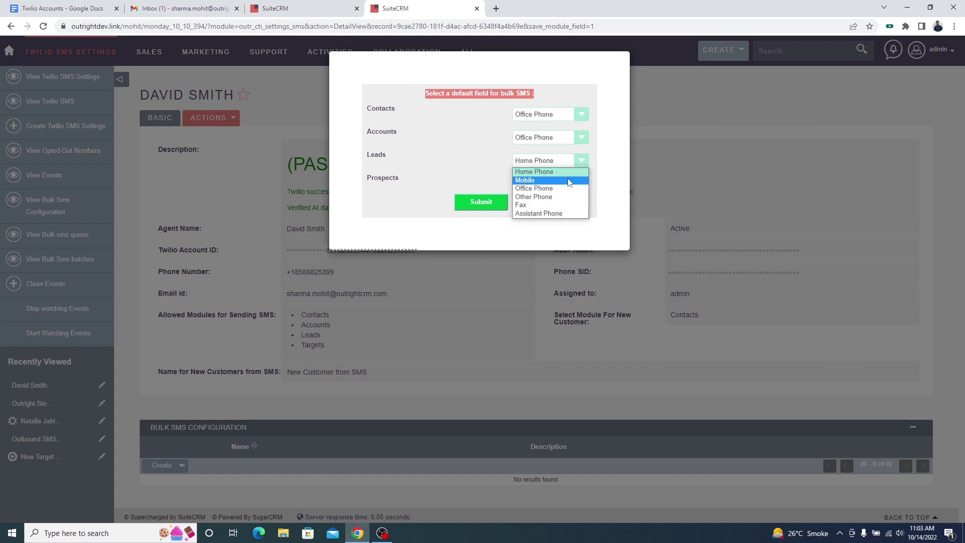
{"action": "left_click", "coordinate": [576, 188]}
{"action": "left_click", "coordinate": [582, 186]}
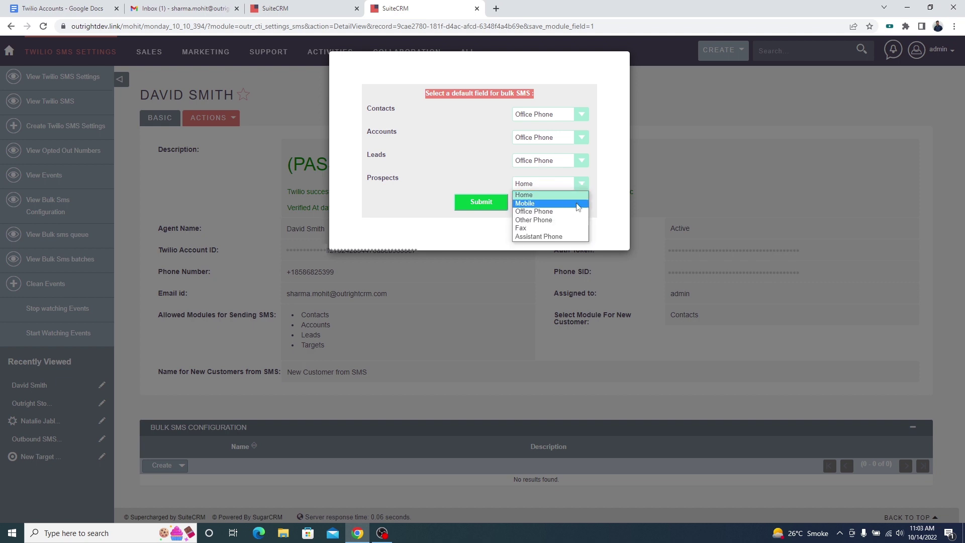
{"action": "left_click", "coordinate": [568, 218]}
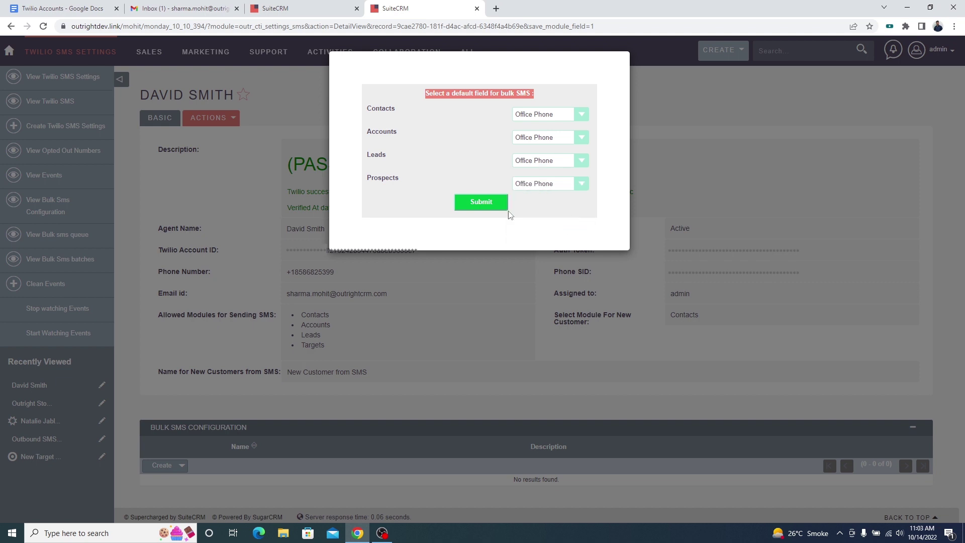
{"action": "left_click", "coordinate": [481, 202]}
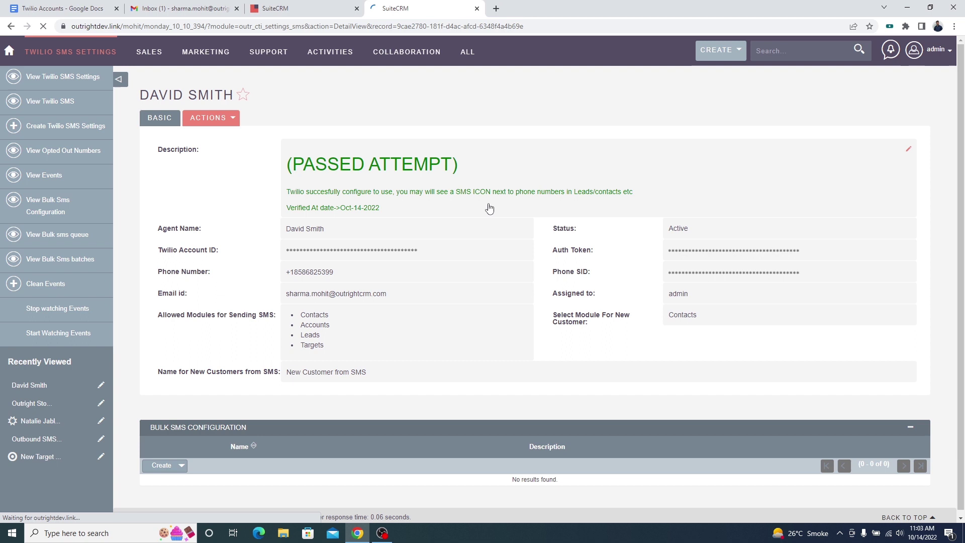
{"action": "left_click_drag", "start_coordinate": [474, 171], "coordinate": [298, 189]}
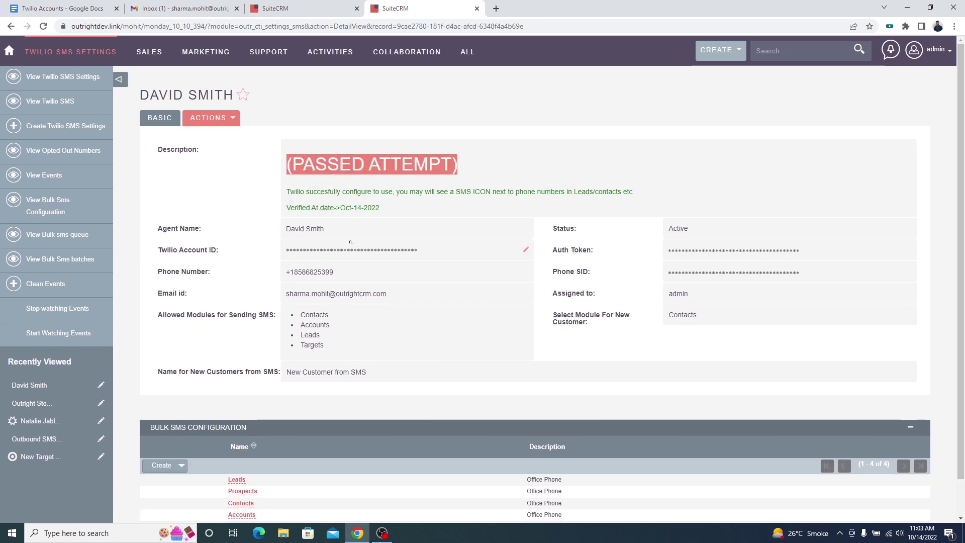
{"action": "scroll", "coordinate": [581, 317], "scroll_direction": "down", "scroll_amount": 1}
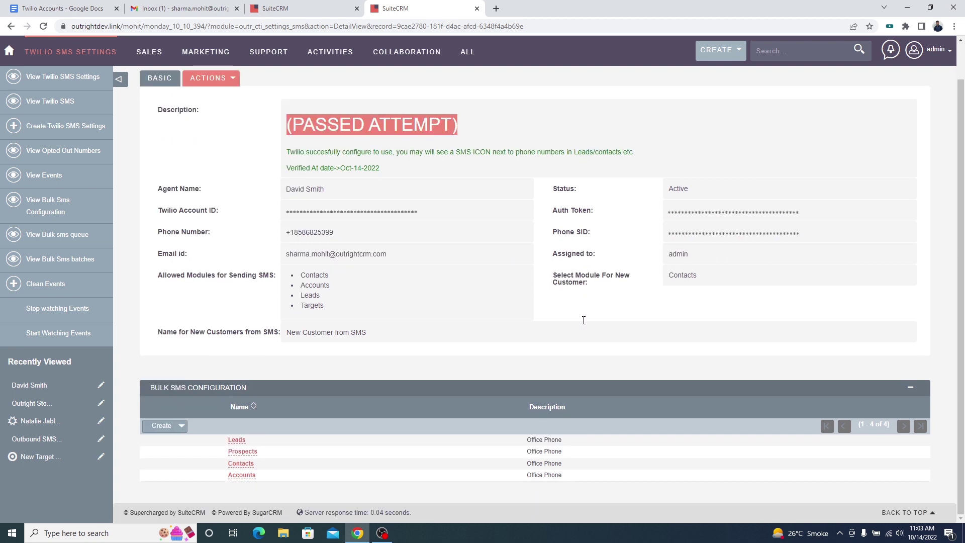
{"action": "key", "text": "ctrl+w"}
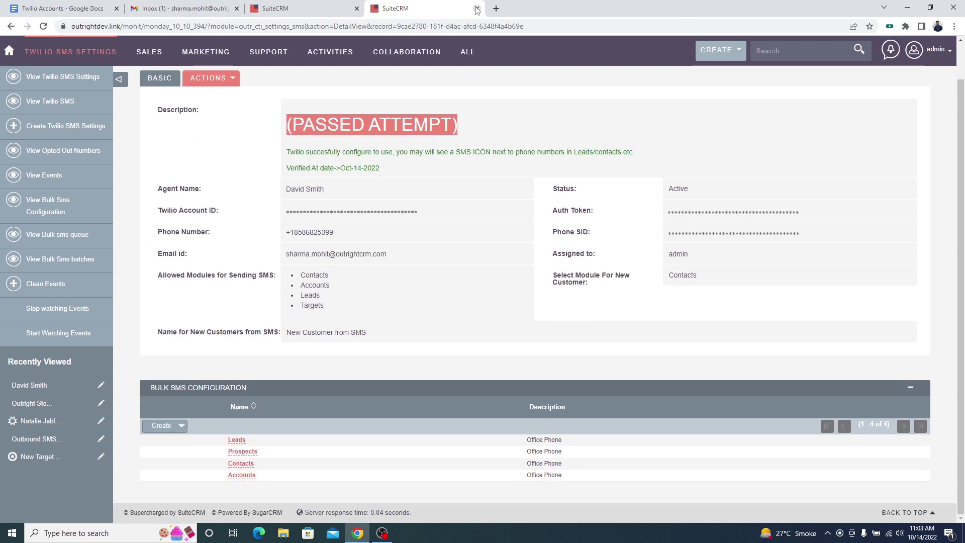
Reload Administration and check the Configured Successfully status and Step 3 View SMS Settings
{"action": "right_click", "coordinate": [482, 294]}
{"action": "left_click", "coordinate": [505, 324]}
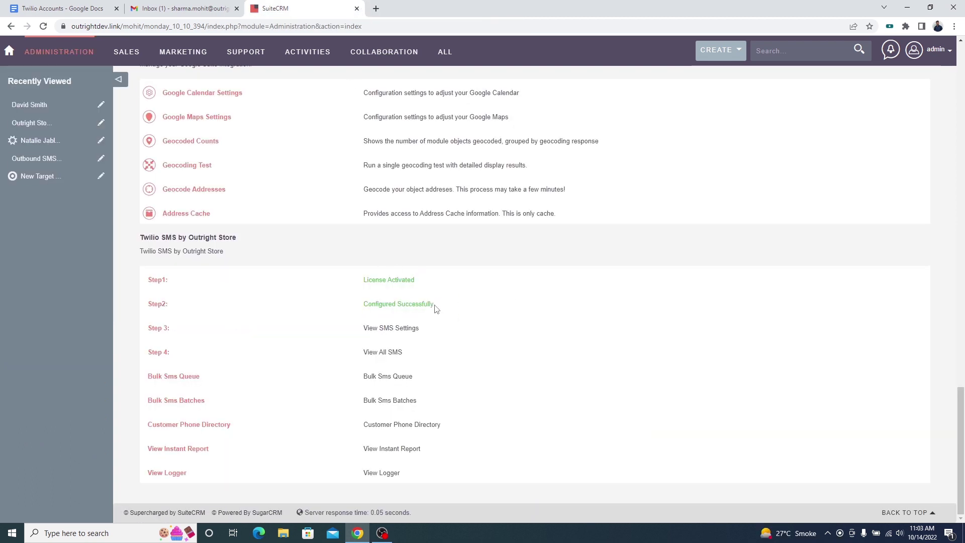
{"action": "left_click_drag", "start_coordinate": [434, 303], "coordinate": [362, 306]}
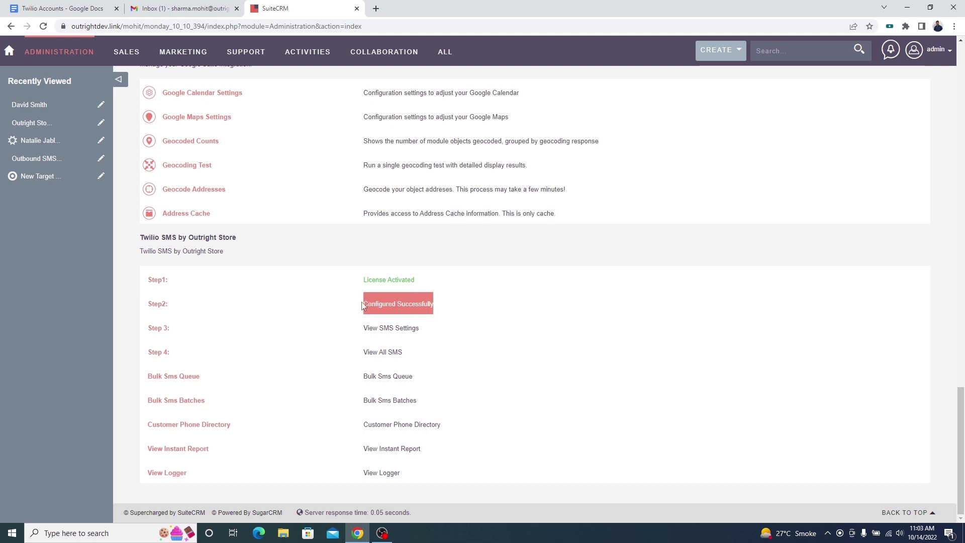
{"action": "left_click", "coordinate": [179, 330]}
{"action": "double_click", "coordinate": [177, 333]}
{"action": "left_click", "coordinate": [418, 328]}
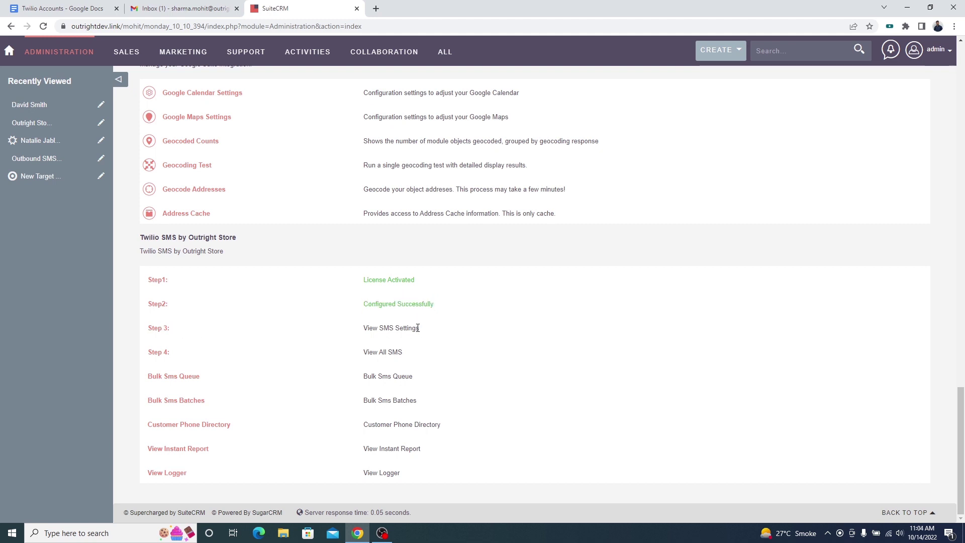
{"action": "triple_click", "coordinate": [418, 328]}
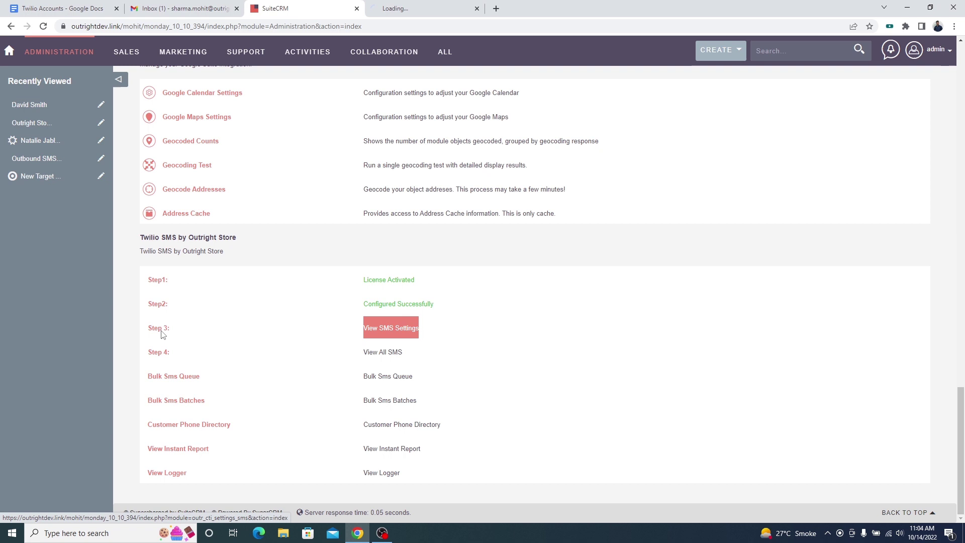
Review the Twilio SMS Settings page and the still-empty Twilio SMS records list
{"action": "left_click", "coordinate": [391, 6]}
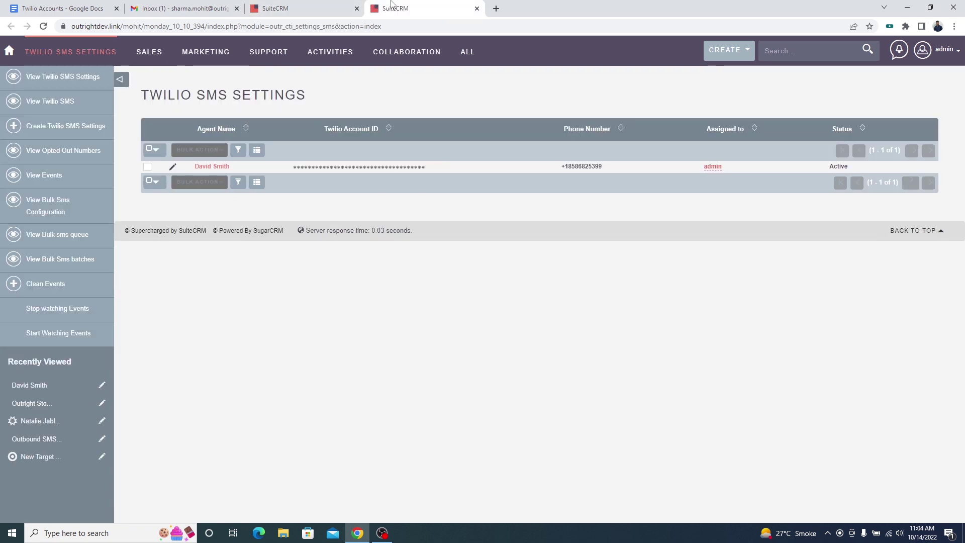
{"action": "triple_click", "coordinate": [301, 94]}
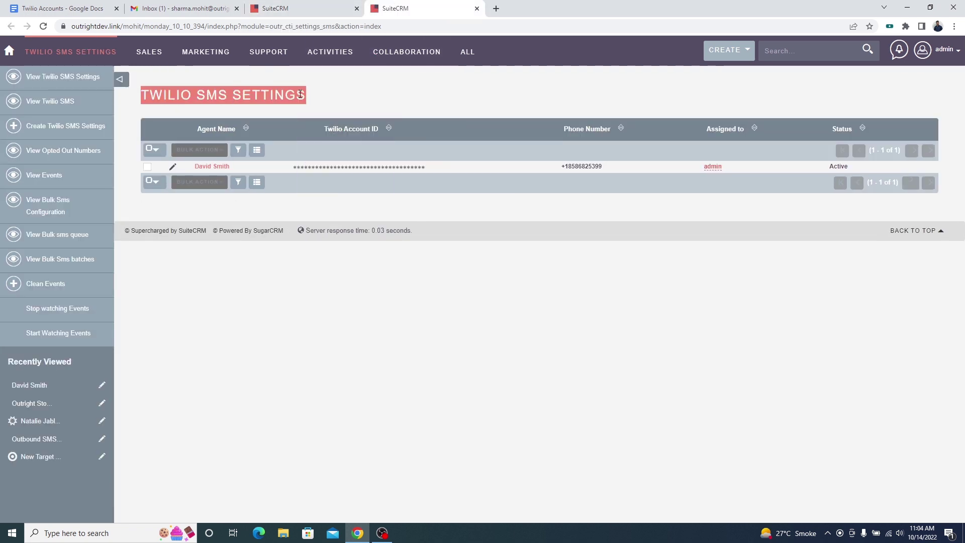
{"action": "left_click", "coordinate": [476, 8]}
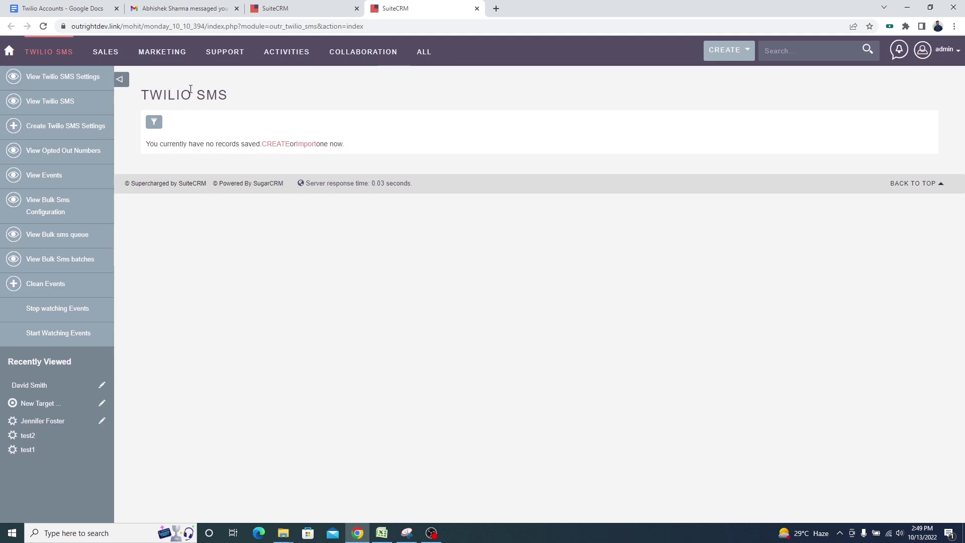
{"action": "triple_click", "coordinate": [191, 90]}
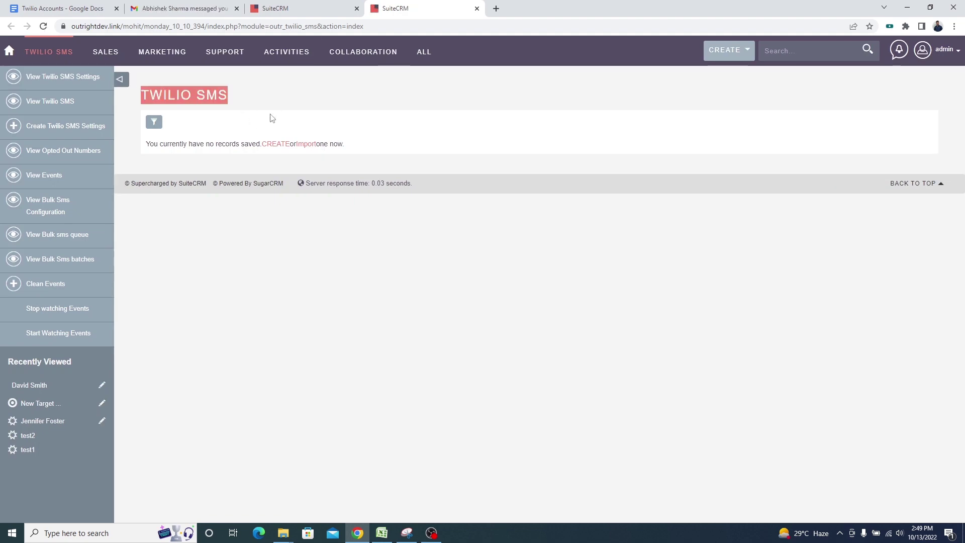
{"action": "left_click", "coordinate": [428, 6]}
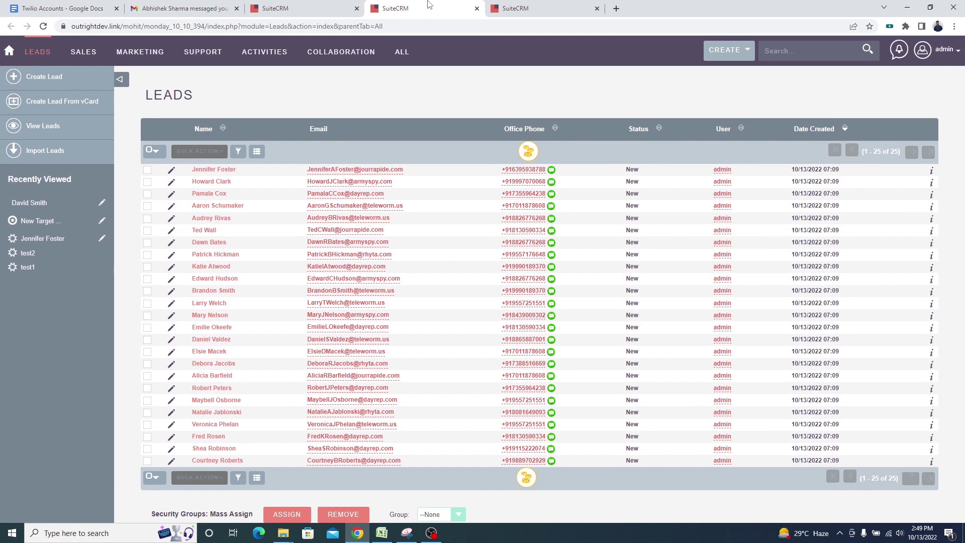
{"action": "triple_click", "coordinate": [215, 98]}
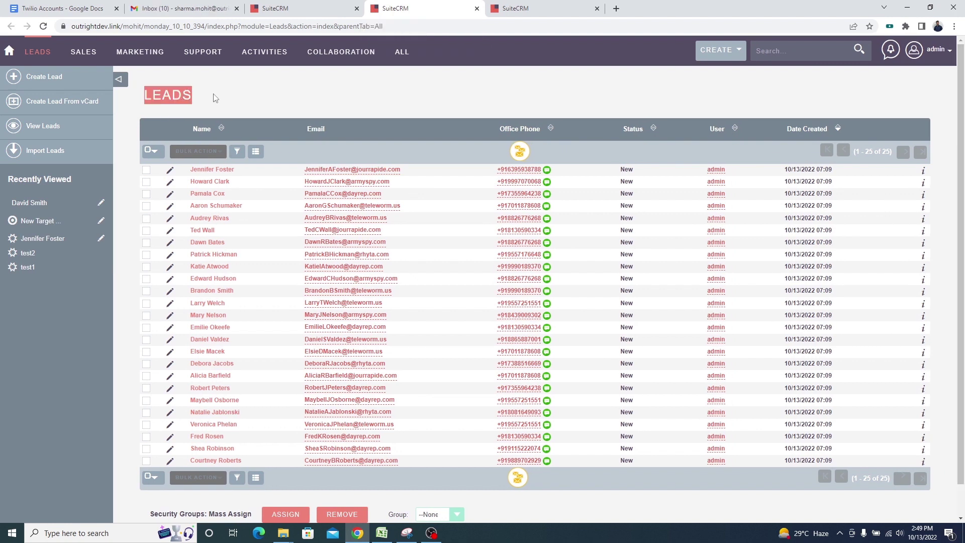
{"action": "triple_click", "coordinate": [890, 154]}
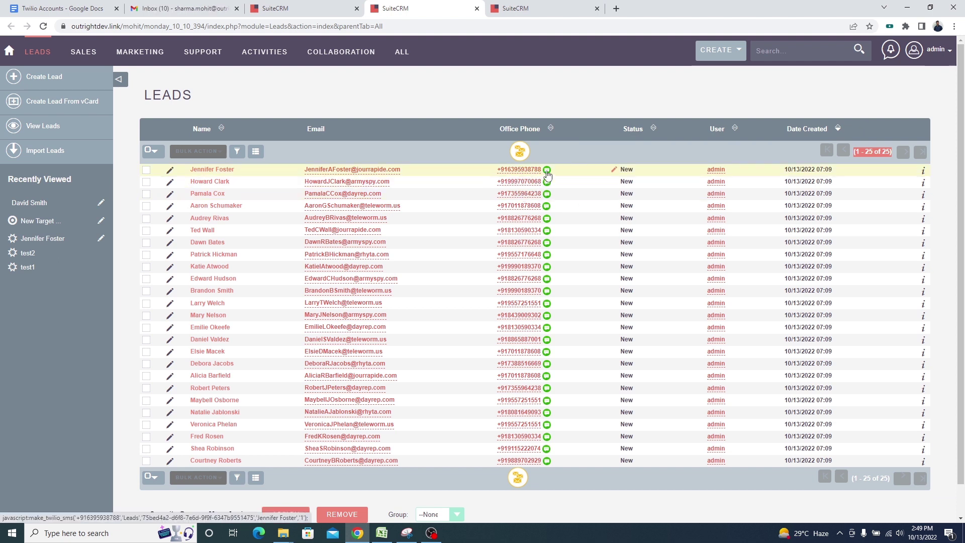
{"action": "left_click", "coordinate": [547, 171]}
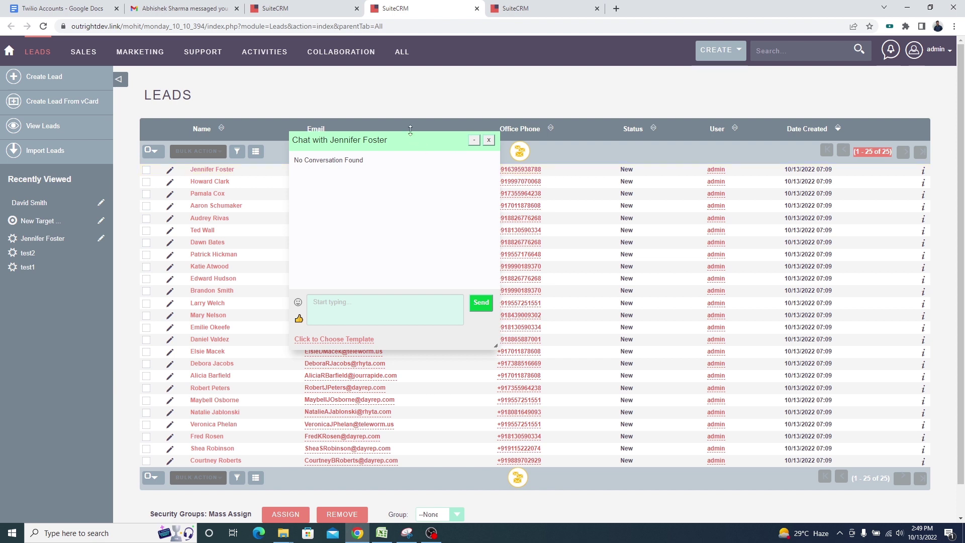
{"action": "left_click_drag", "start_coordinate": [409, 130], "coordinate": [409, 75]}
{"action": "left_click_drag", "start_coordinate": [289, 200], "coordinate": [179, 200]}
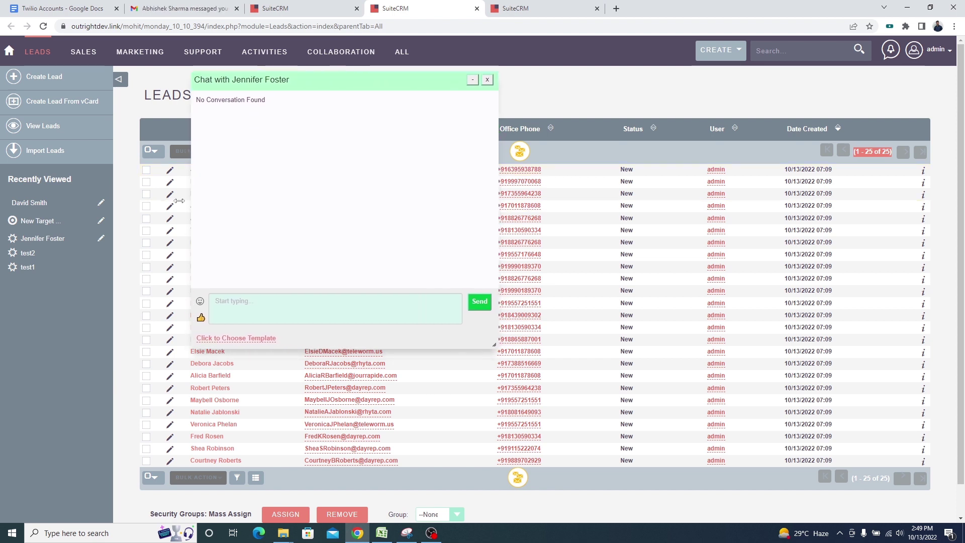
{"action": "mouse_move", "coordinate": [355, 79]}
{"action": "left_mouse_down"}
{"action": "mouse_move", "coordinate": [536, 153]}
{"action": "mouse_move", "coordinate": [501, 150]}
{"action": "left_mouse_up"}
{"action": "left_click", "coordinate": [446, 384]}
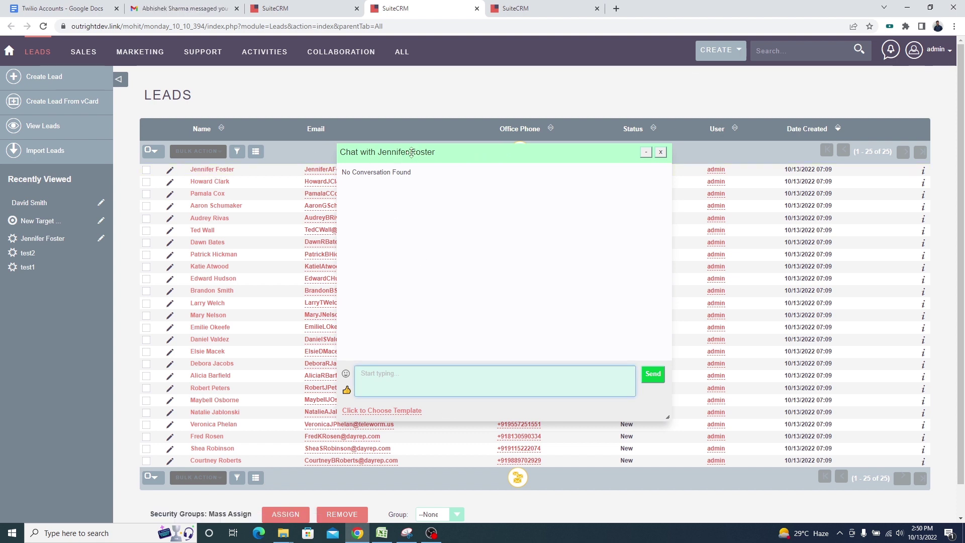
{"action": "left_click", "coordinate": [646, 153]}
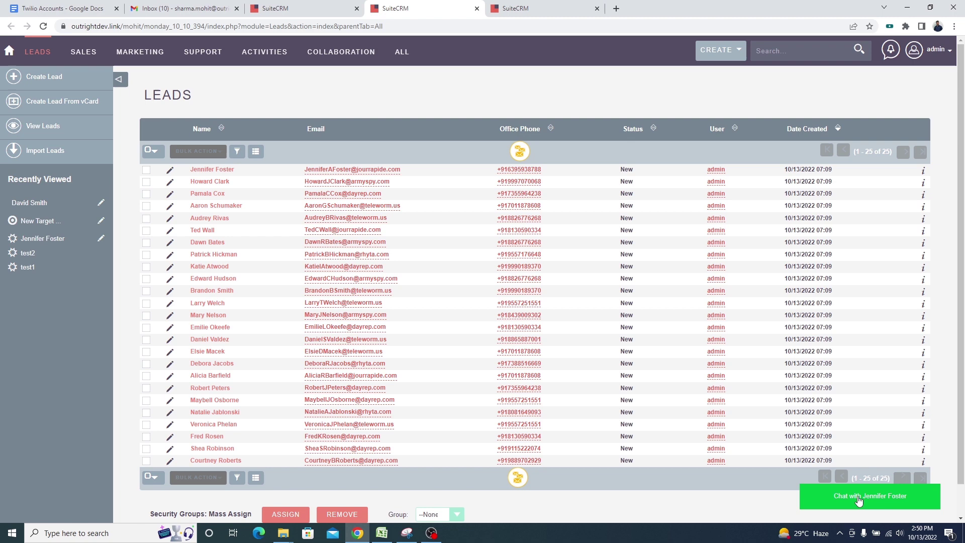
{"action": "left_click", "coordinate": [848, 500]}
Close the lead chat and start a bulk SMS to all 25 leads, reviewing the target-list warning
{"action": "left_click", "coordinate": [661, 153]}
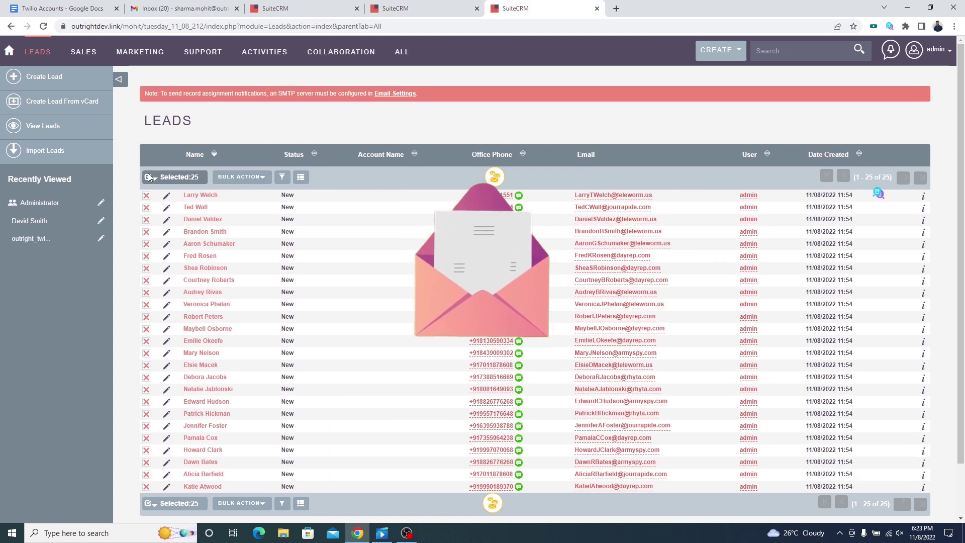
{"action": "left_click", "coordinate": [147, 486]}
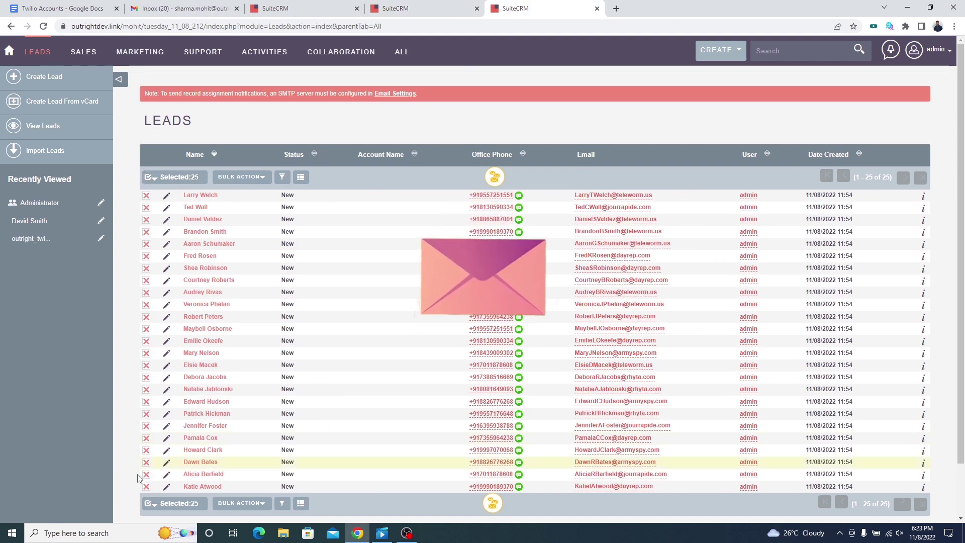
{"action": "left_click", "coordinate": [147, 462]}
{"action": "left_click", "coordinate": [146, 438]}
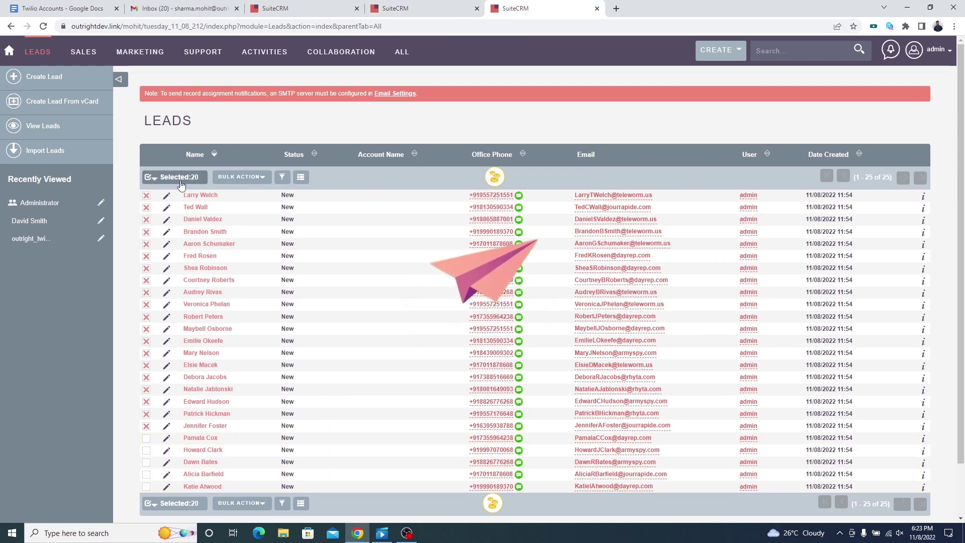
{"action": "left_click", "coordinate": [495, 178]}
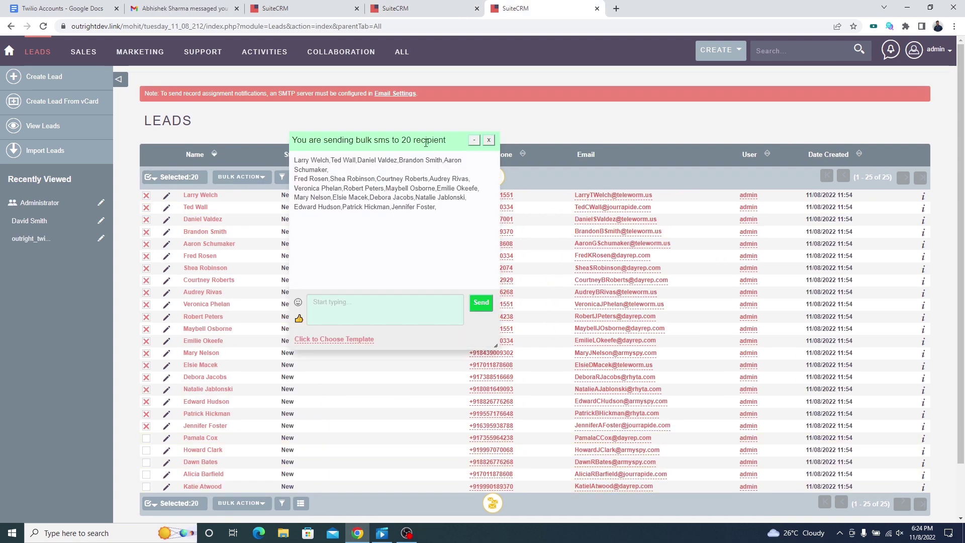
{"action": "left_click_drag", "start_coordinate": [423, 138], "coordinate": [530, 204]}
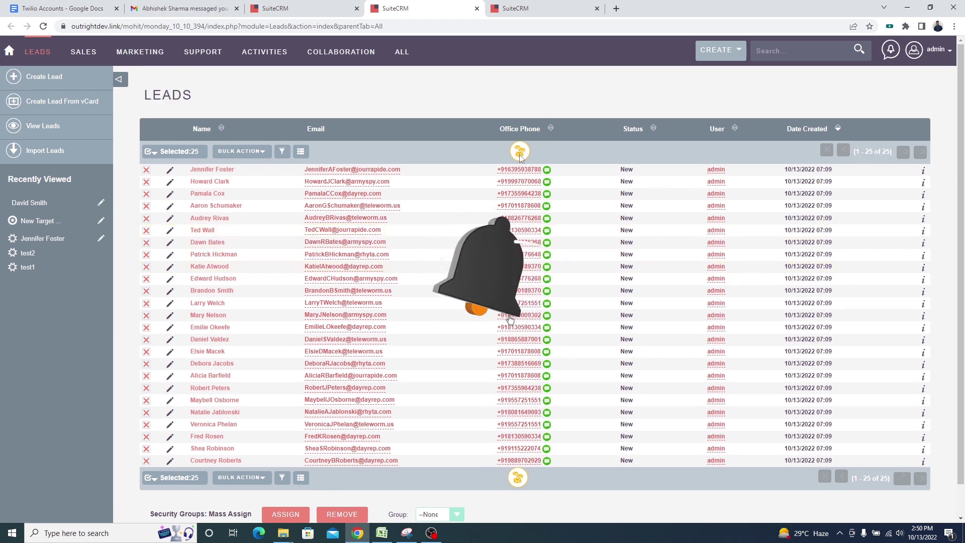
{"action": "left_click", "coordinate": [520, 154]}
{"action": "left_click_drag", "start_coordinate": [378, 63], "coordinate": [543, 74]}
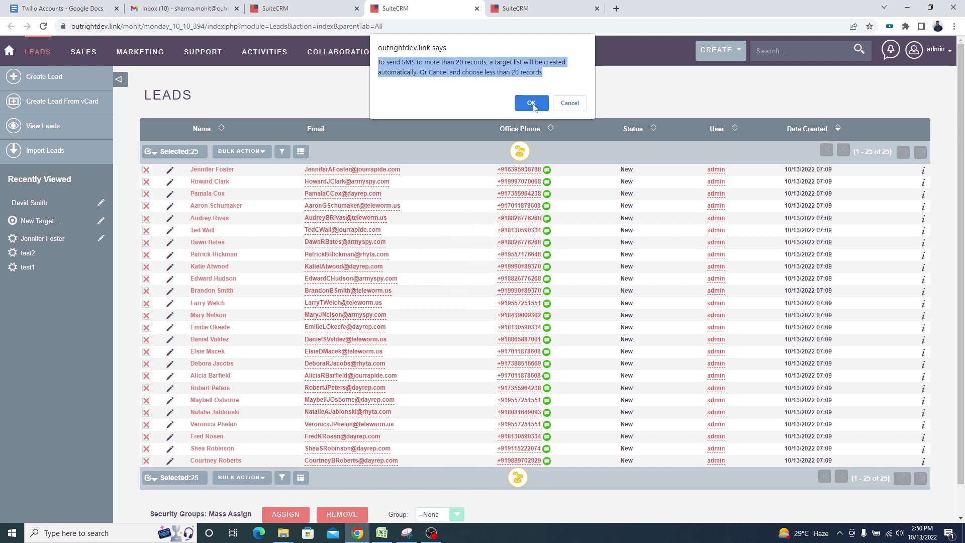
Accept the auto-created 'New Target for Bulk SMS' list, resize the composer, and expand its 25 leads
{"action": "left_click", "coordinate": [531, 103]}
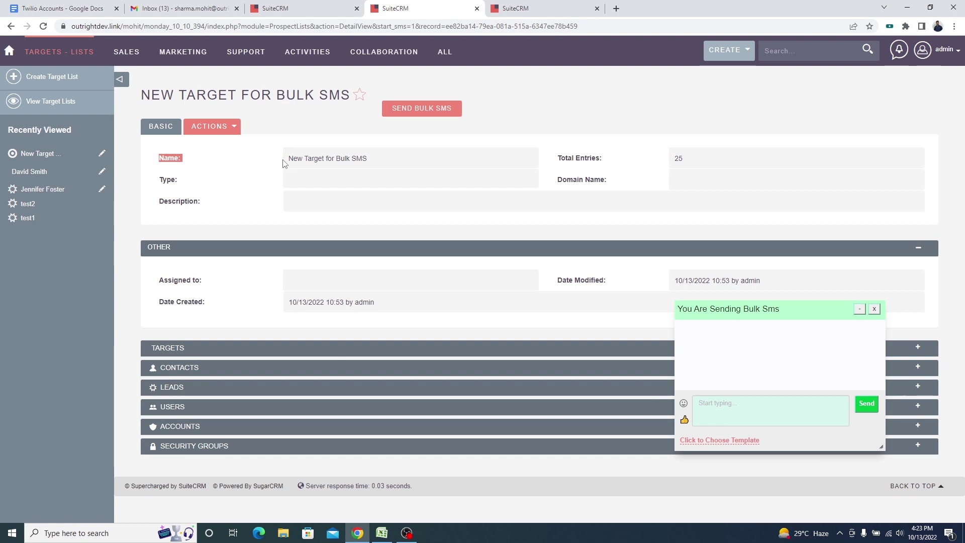
{"action": "triple_click", "coordinate": [602, 158]}
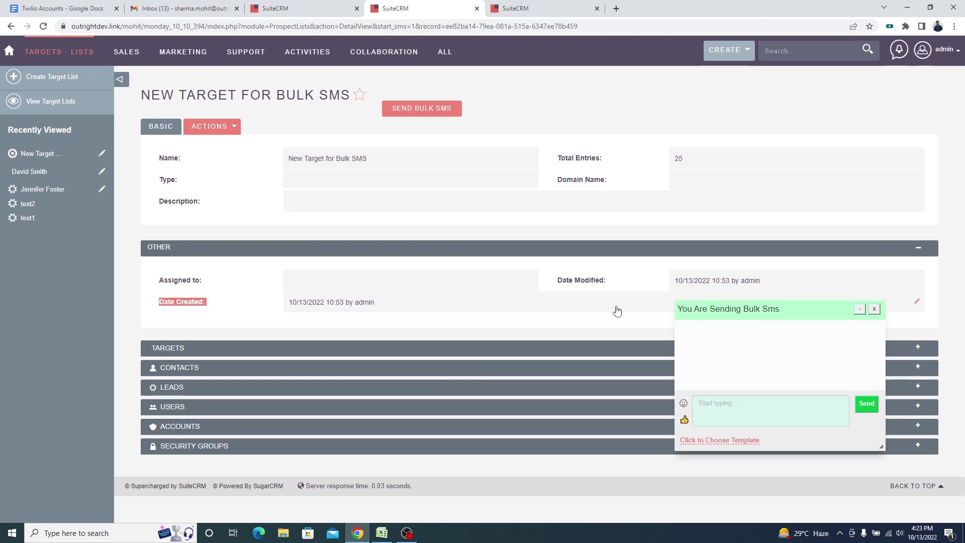
{"action": "left_click_drag", "start_coordinate": [760, 304], "coordinate": [738, 185]}
{"action": "left_click_drag", "start_coordinate": [658, 292], "coordinate": [586, 291]}
{"action": "left_click_drag", "start_coordinate": [686, 195], "coordinate": [459, 45]}
{"action": "left_click", "coordinate": [189, 388]}
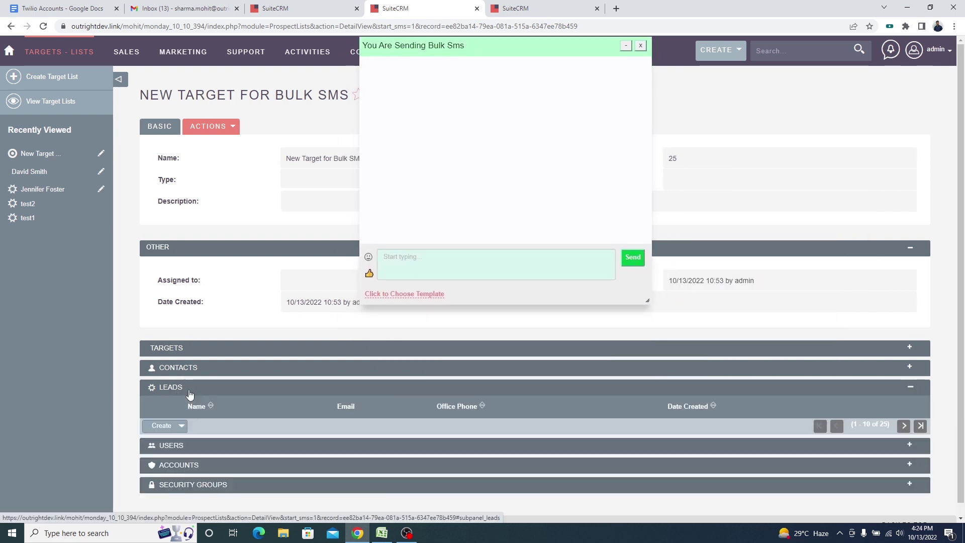
{"action": "scroll", "coordinate": [190, 394], "scroll_direction": "down", "scroll_amount": 2}
{"action": "scroll", "coordinate": [332, 347], "scroll_direction": "up", "scroll_amount": 1}
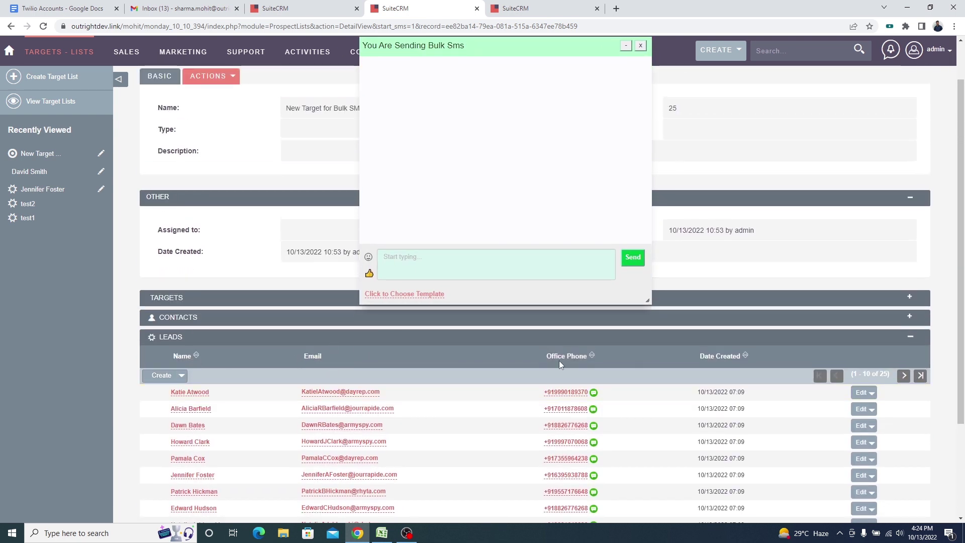
{"action": "scroll", "coordinate": [611, 425], "scroll_direction": "down", "scroll_amount": 3}
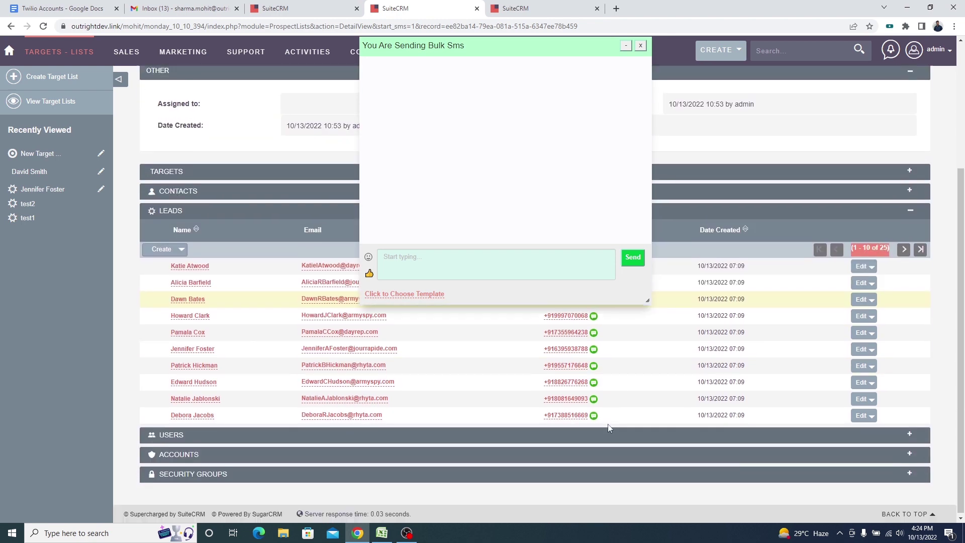
{"action": "scroll", "coordinate": [611, 427], "scroll_direction": "up", "scroll_amount": 4}
{"action": "scroll", "coordinate": [610, 427], "scroll_direction": "up", "scroll_amount": 1}
{"action": "left_click_drag", "start_coordinate": [496, 43], "coordinate": [448, 123]}
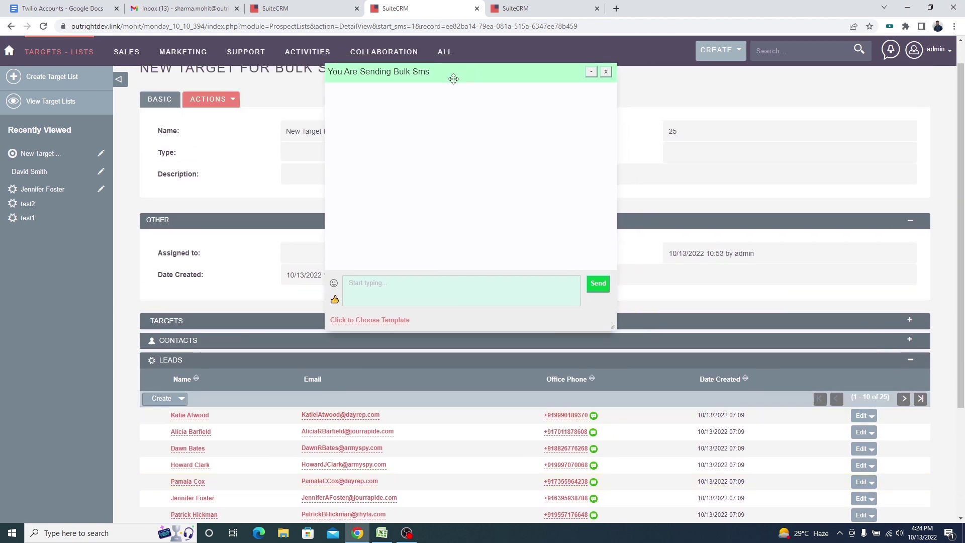
{"action": "scroll", "coordinate": [271, 150], "scroll_direction": "up", "scroll_amount": 1}
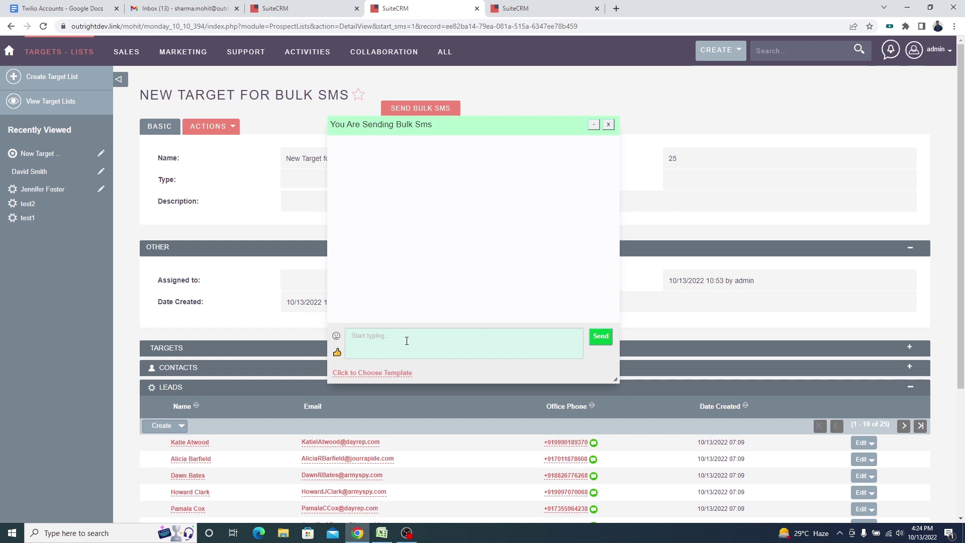
Insert the Special Offer template, then append a thumbs-up and a second emoji from the picker
{"action": "left_click", "coordinate": [391, 374]}
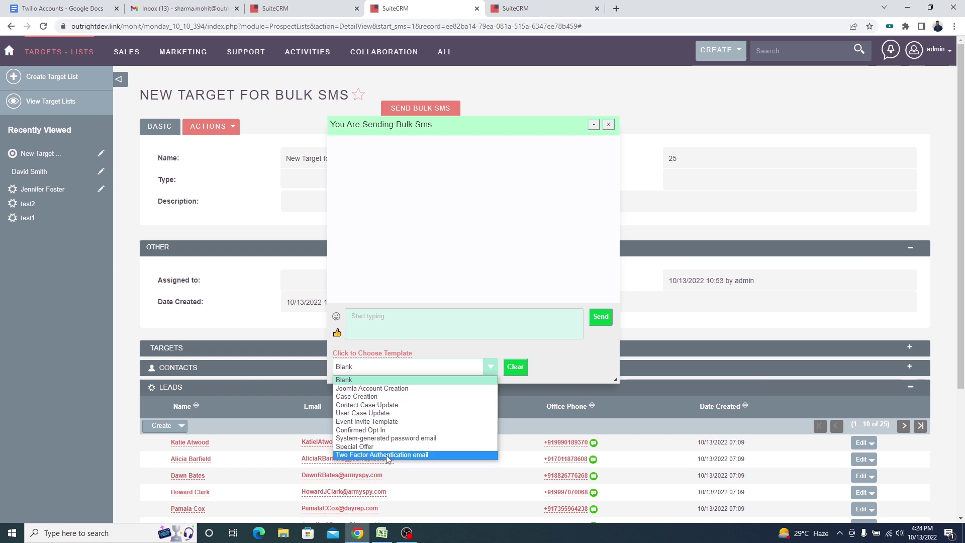
{"action": "left_click", "coordinate": [385, 447]}
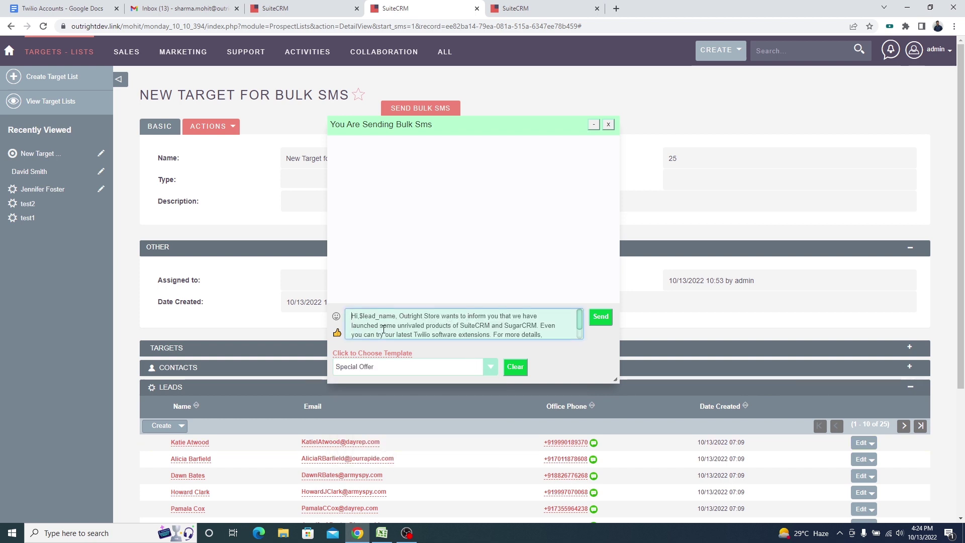
{"action": "scroll", "coordinate": [492, 335], "scroll_direction": "down", "scroll_amount": 1}
{"action": "scroll", "coordinate": [428, 317], "scroll_direction": "up", "scroll_amount": 1}
{"action": "scroll", "coordinate": [427, 317], "scroll_direction": "down", "scroll_amount": 2}
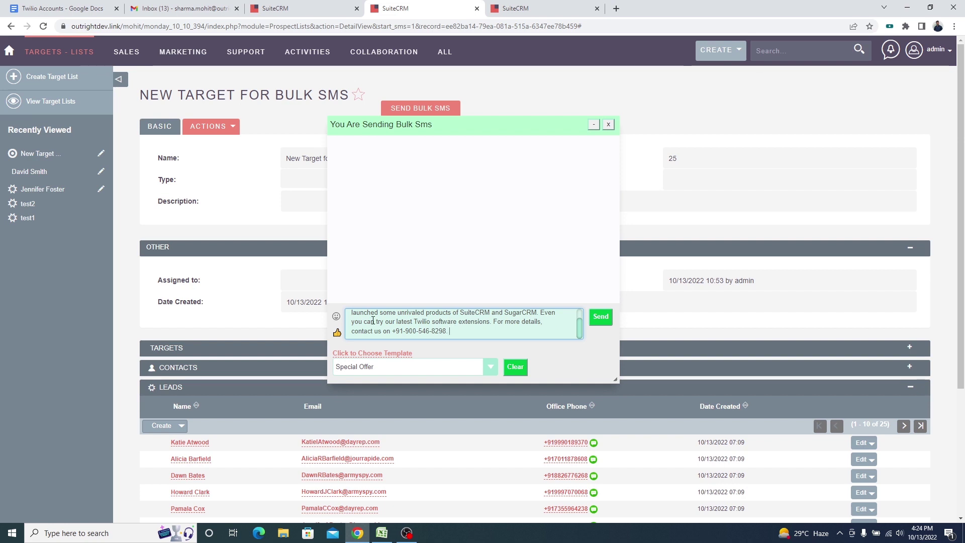
{"action": "left_click", "coordinate": [338, 333]}
{"action": "left_click", "coordinate": [337, 317]}
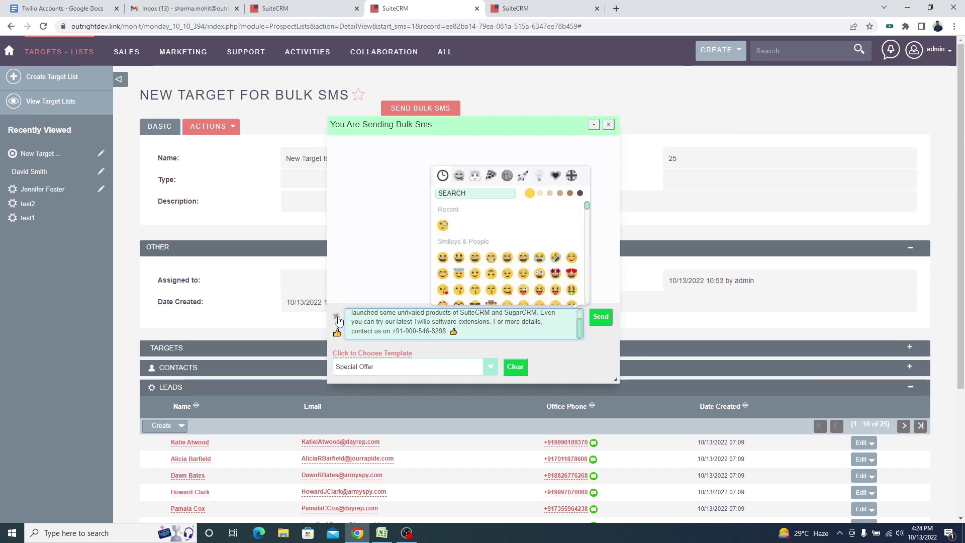
{"action": "scroll", "coordinate": [520, 256], "scroll_direction": "down", "scroll_amount": 3}
{"action": "scroll", "coordinate": [523, 268], "scroll_direction": "down", "scroll_amount": 3}
{"action": "scroll", "coordinate": [524, 242], "scroll_direction": "up", "scroll_amount": 6}
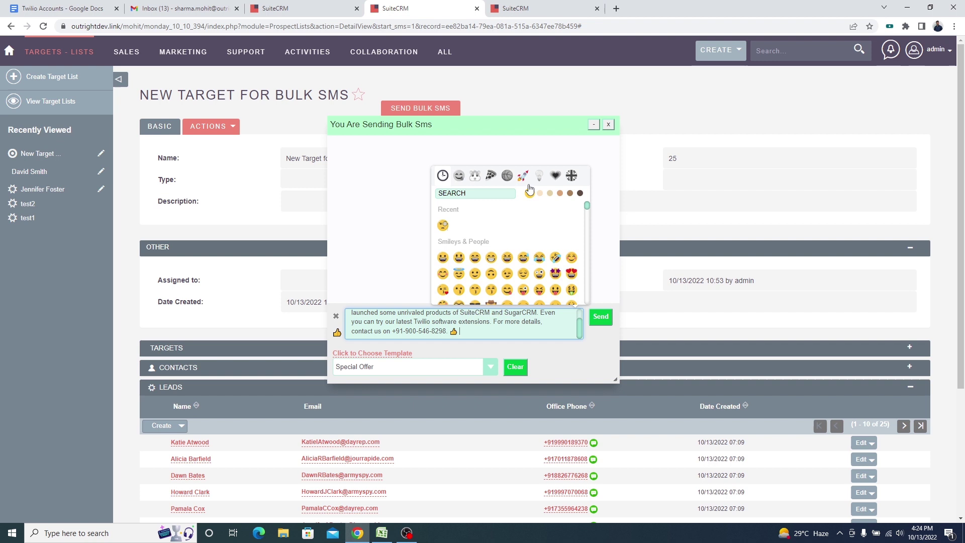
{"action": "left_click", "coordinate": [487, 330]}
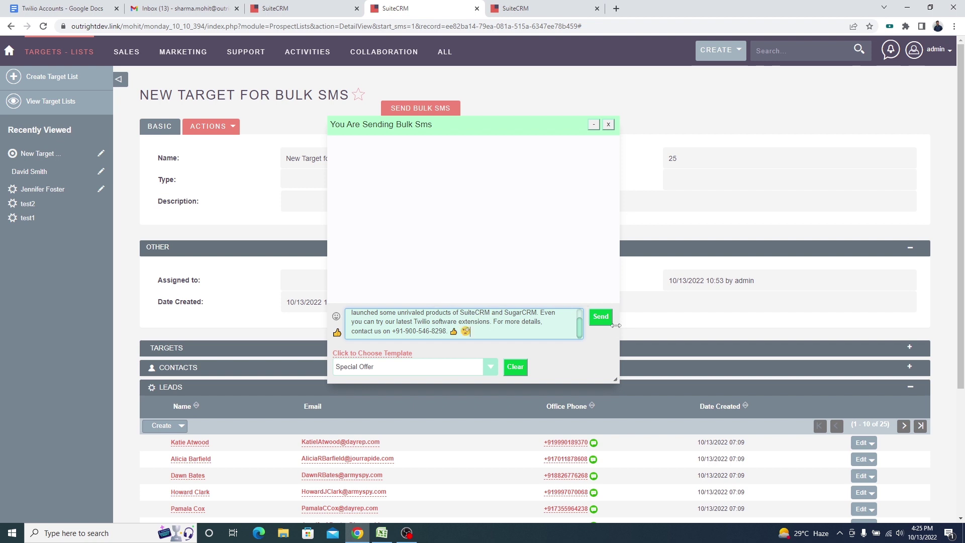
Send the bulk SMS and confirm the Bulk SMS Queue shows zero messages in queue
{"action": "left_click", "coordinate": [599, 318]}
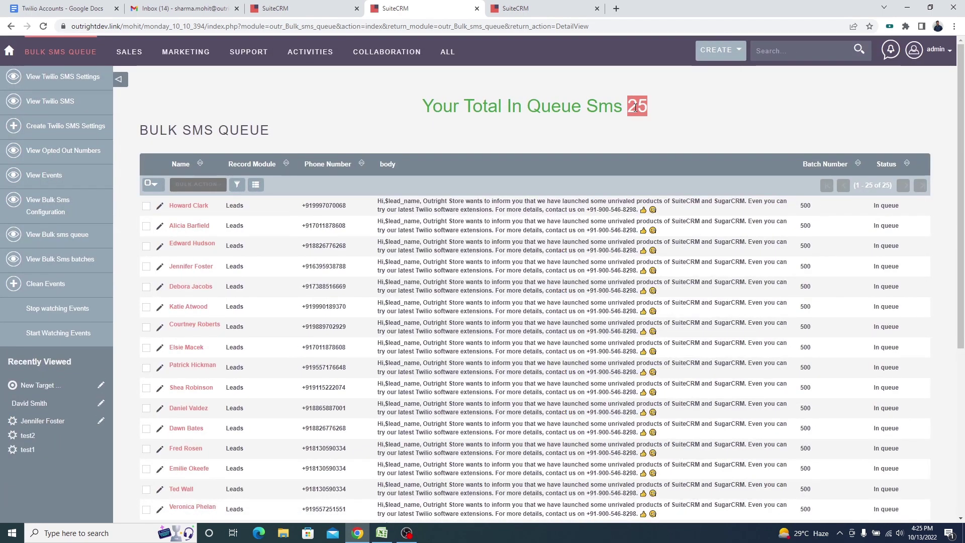
{"action": "triple_click", "coordinate": [635, 108]}
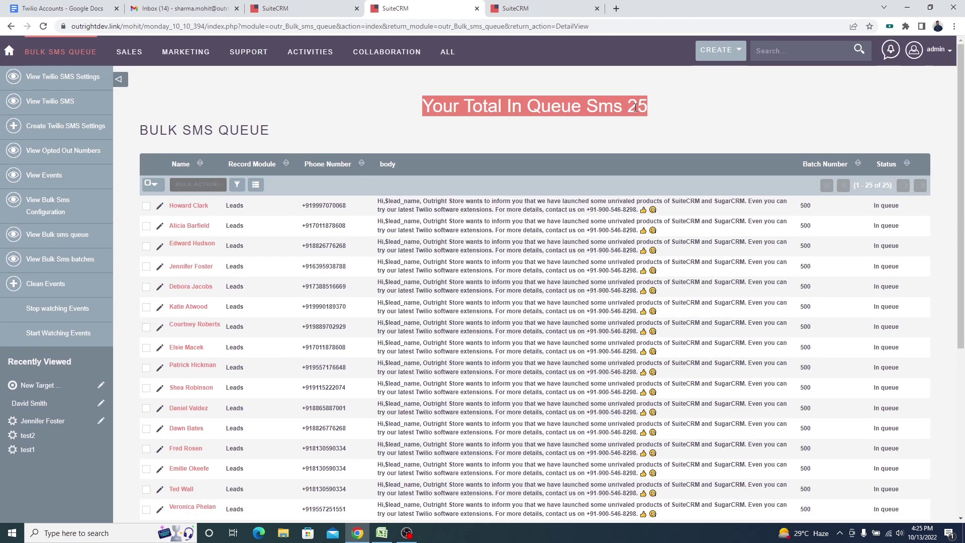
{"action": "left_click_drag", "start_coordinate": [270, 129], "coordinate": [140, 129]}
{"action": "left_click", "coordinate": [270, 127]}
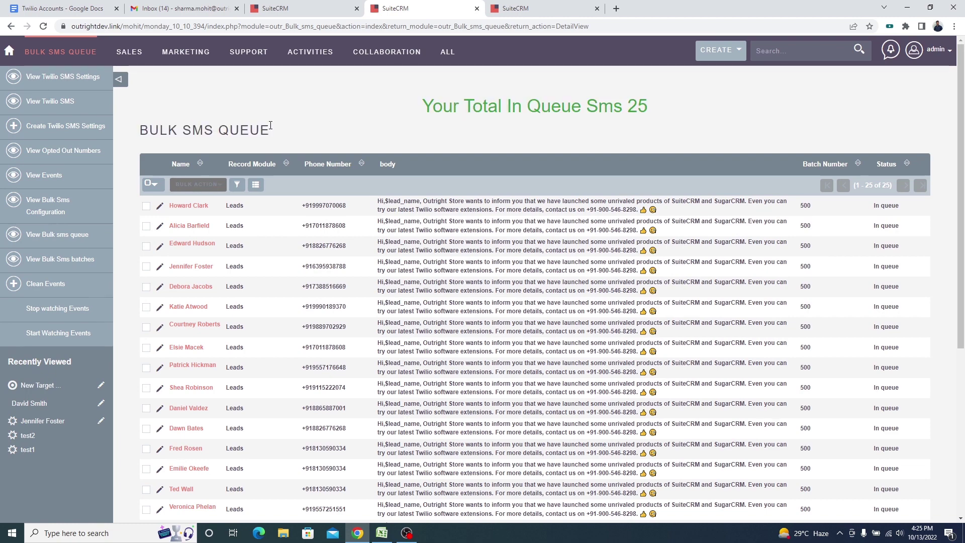
{"action": "scroll", "coordinate": [852, 286], "scroll_direction": "down", "scroll_amount": 2}
{"action": "scroll", "coordinate": [853, 309], "scroll_direction": "down", "scroll_amount": 3}
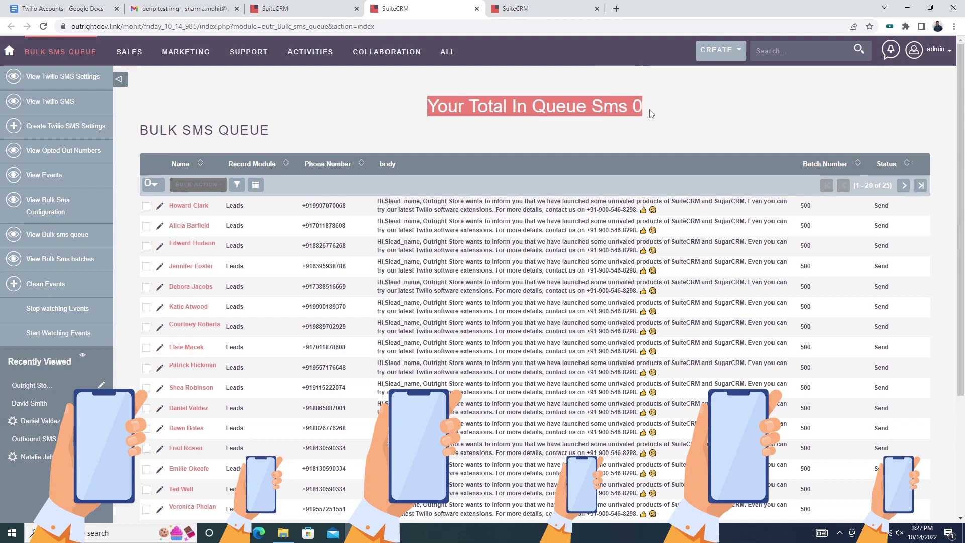
{"action": "left_click", "coordinate": [651, 114]}
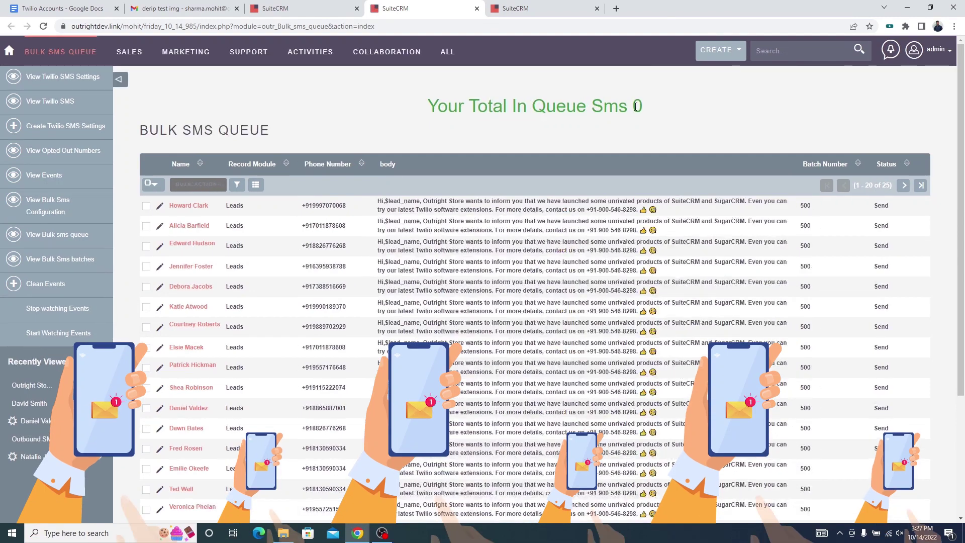
{"action": "triple_click", "coordinate": [636, 106]}
{"action": "left_click", "coordinate": [614, 125]}
{"action": "triple_click", "coordinate": [636, 106]}
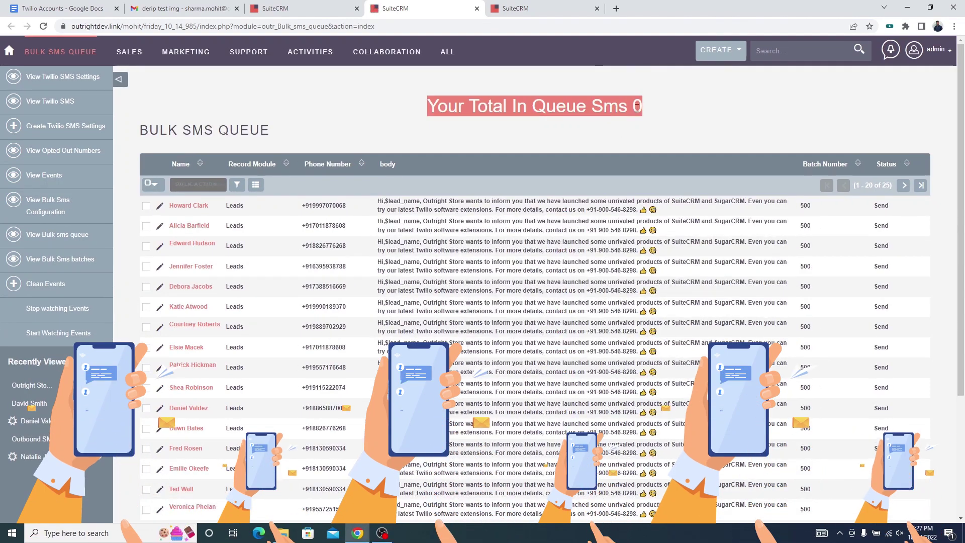
{"action": "scroll", "coordinate": [885, 340], "scroll_direction": "down", "scroll_amount": 2}
{"action": "scroll", "coordinate": [884, 340], "scroll_direction": "up", "scroll_amount": 2}
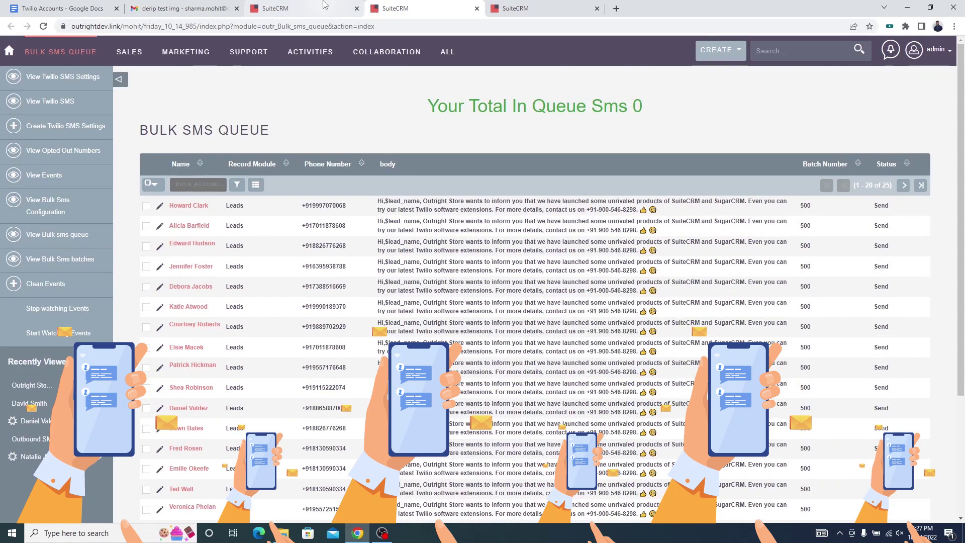
{"action": "left_click", "coordinate": [324, 5]}
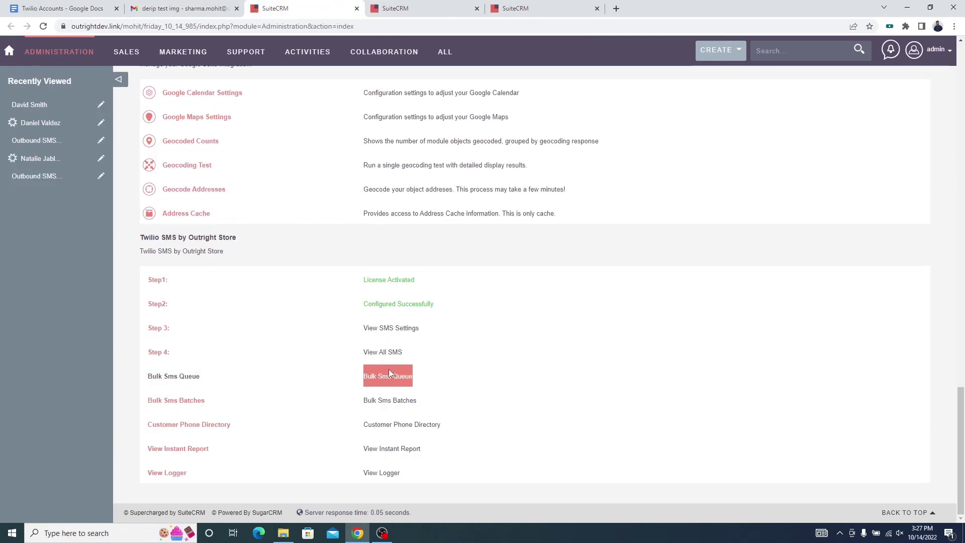
{"action": "triple_click", "coordinate": [413, 401]}
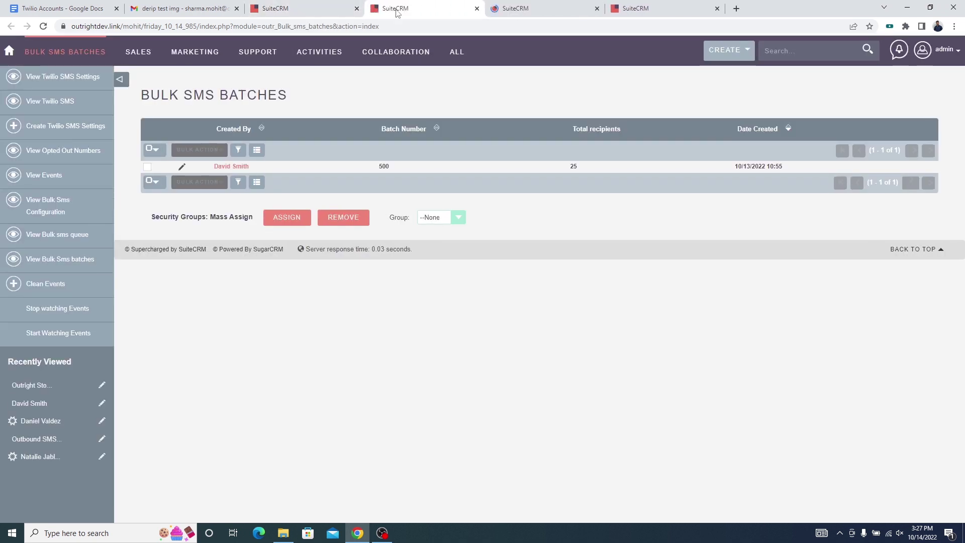
{"action": "triple_click", "coordinate": [284, 91]}
{"action": "triple_click", "coordinate": [270, 167]}
{"action": "left_click", "coordinate": [311, 8]}
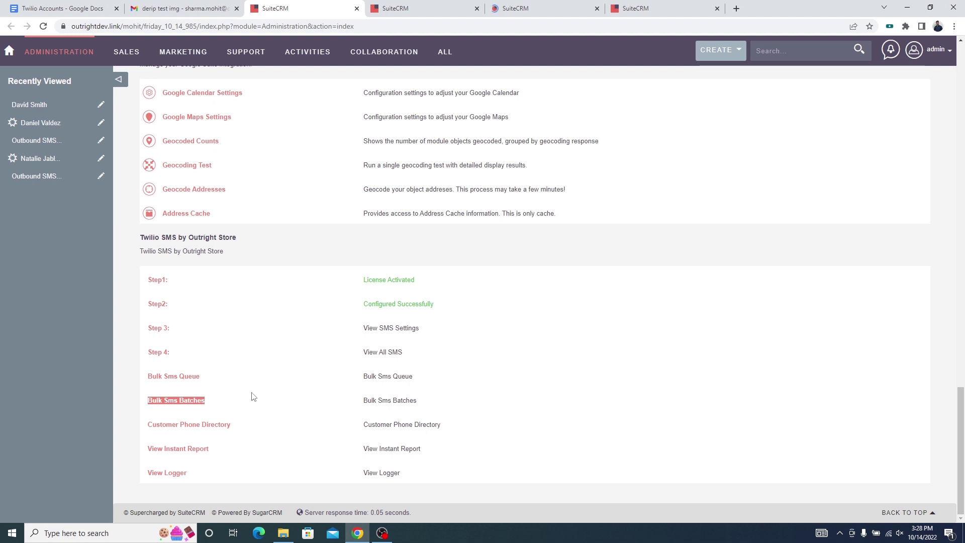
Open the Customer Phone Directory of 25 lead numbers in a new tab, then return to Administration
{"action": "triple_click", "coordinate": [427, 424]}
{"action": "left_click", "coordinate": [249, 427]}
{"action": "middle_click", "coordinate": [219, 434]}
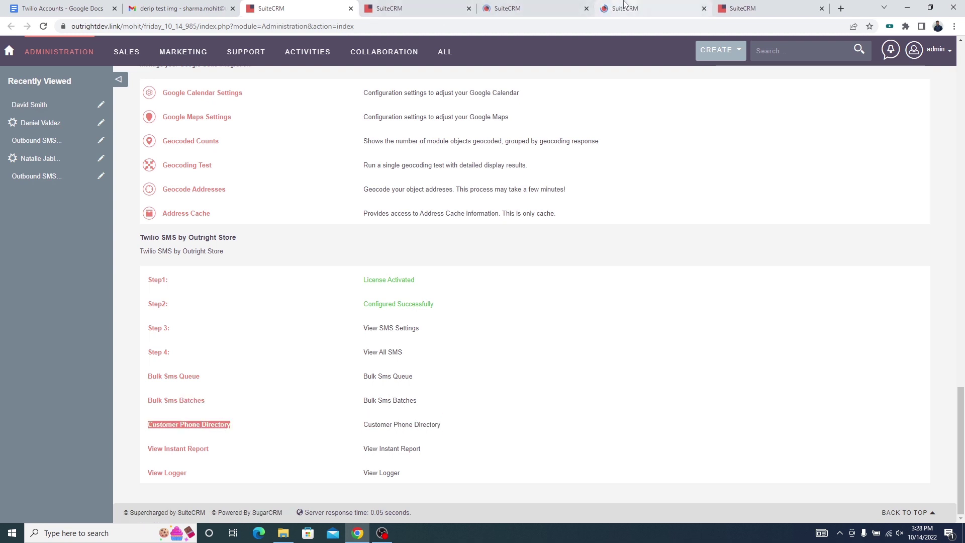
{"action": "mouse_move", "coordinate": [383, 8]}
{"action": "left_mouse_down"}
{"action": "mouse_move", "coordinate": [421, 4]}
{"action": "mouse_move", "coordinate": [401, 21]}
{"action": "left_mouse_up"}
{"action": "double_click", "coordinate": [356, 97]}
{"action": "left_click", "coordinate": [357, 97]}
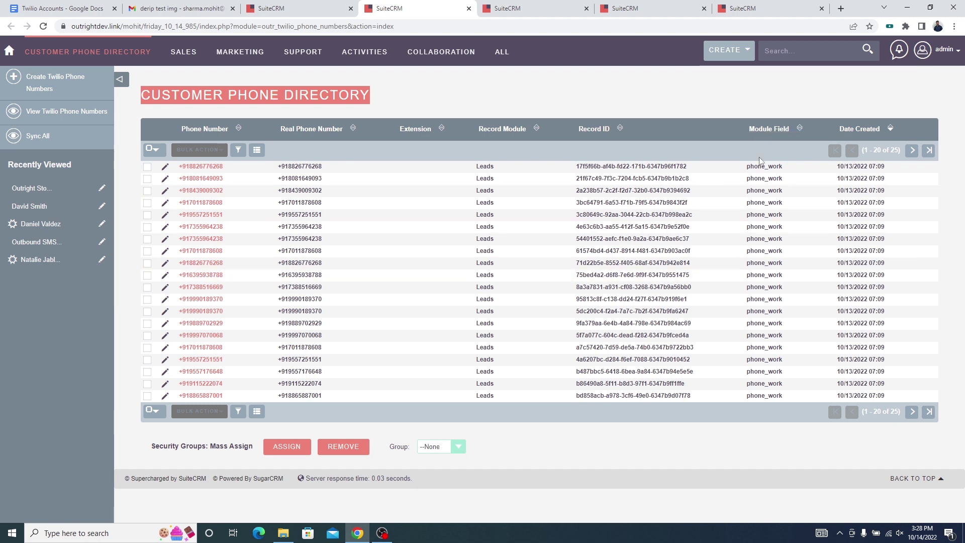
{"action": "left_click", "coordinate": [338, 5]}
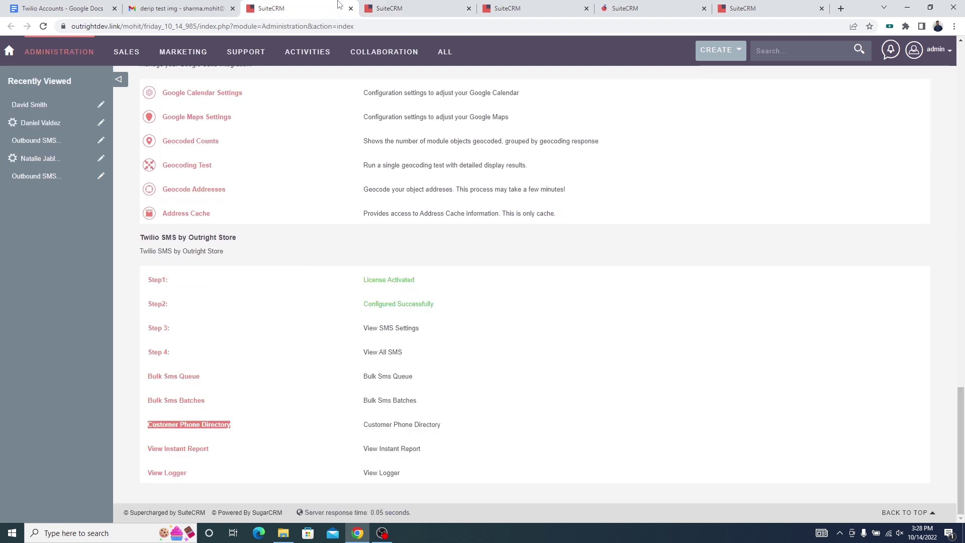
{"action": "double_click", "coordinate": [400, 353]}
{"action": "left_click", "coordinate": [167, 354], "text": "ctrl"}
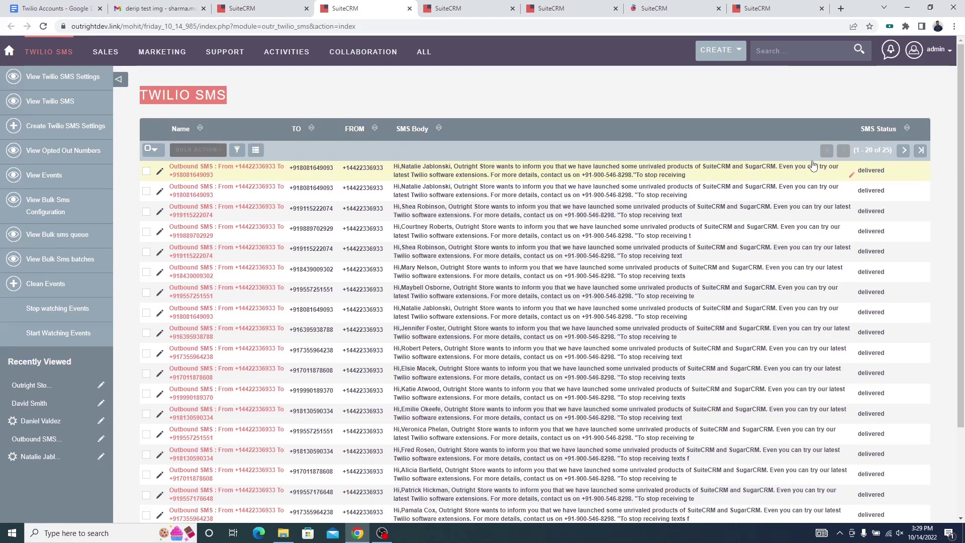
{"action": "scroll", "coordinate": [882, 196], "scroll_direction": "down", "scroll_amount": 3}
{"action": "scroll", "coordinate": [882, 220], "scroll_direction": "up", "scroll_amount": 3}
{"action": "scroll", "coordinate": [878, 219], "scroll_direction": "down", "scroll_amount": 3}
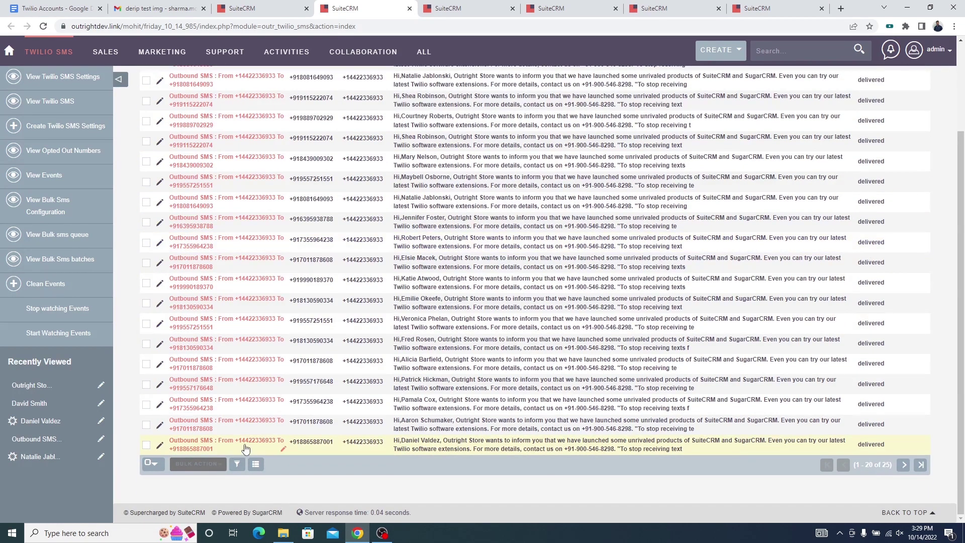
{"action": "middle_click", "coordinate": [241, 442]}
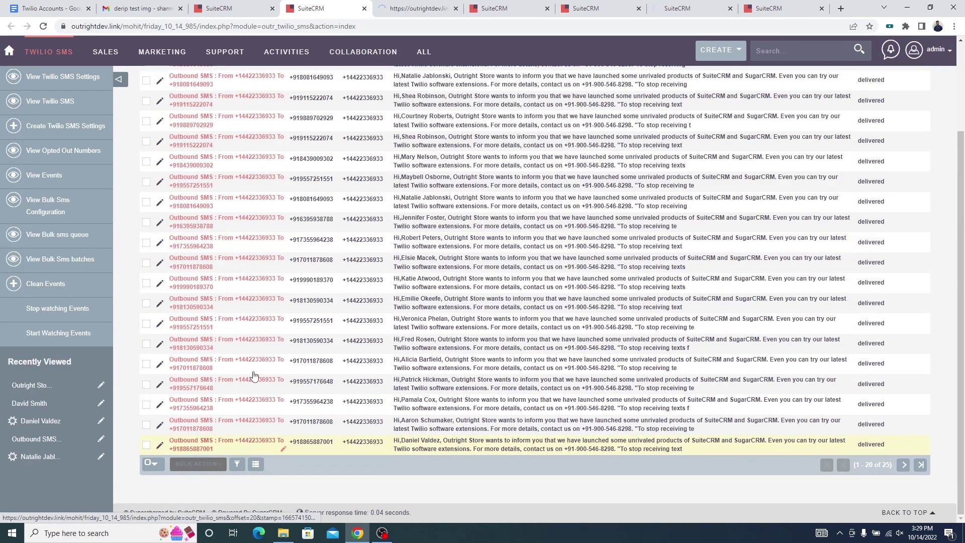
{"action": "left_click", "coordinate": [418, 9]}
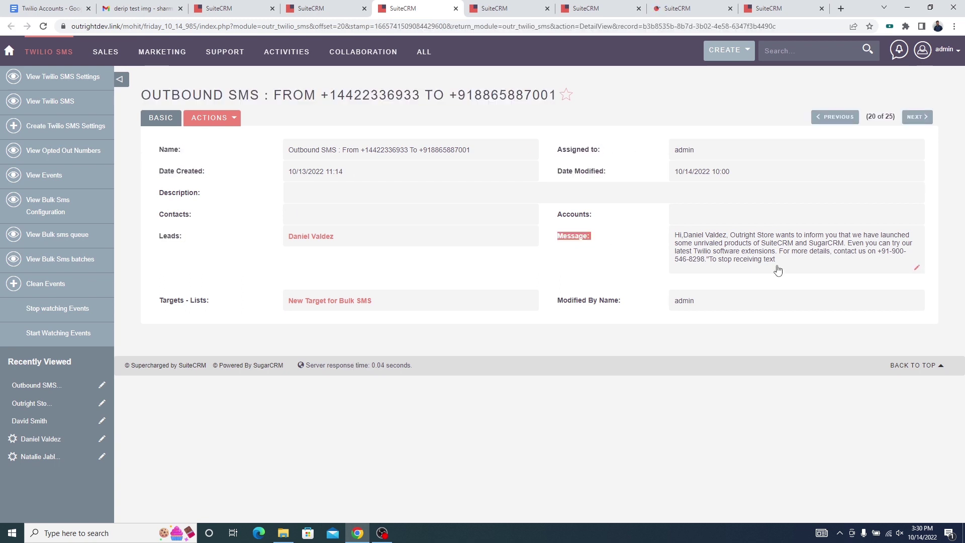
{"action": "left_click_drag", "start_coordinate": [778, 271], "coordinate": [678, 239]}
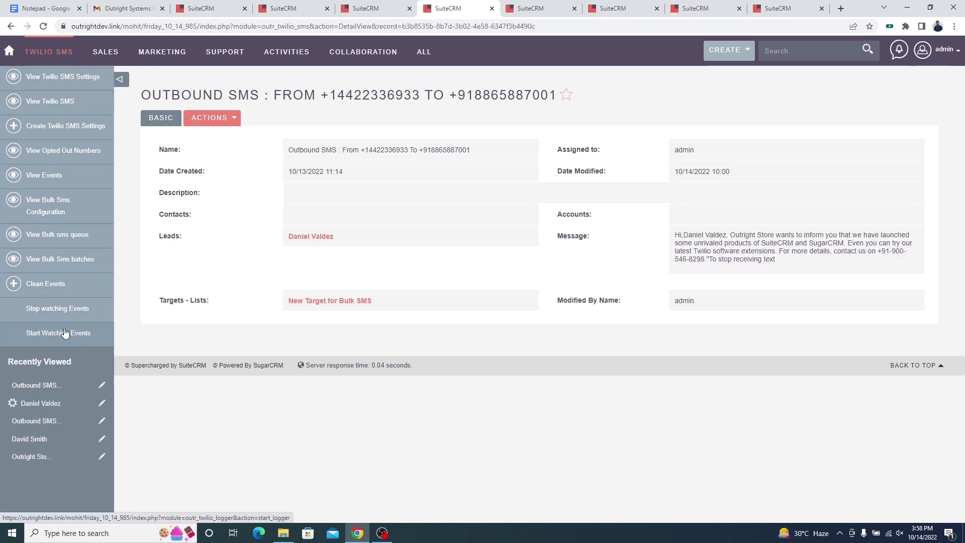
{"action": "left_click_drag", "start_coordinate": [338, 239], "coordinate": [286, 240]}
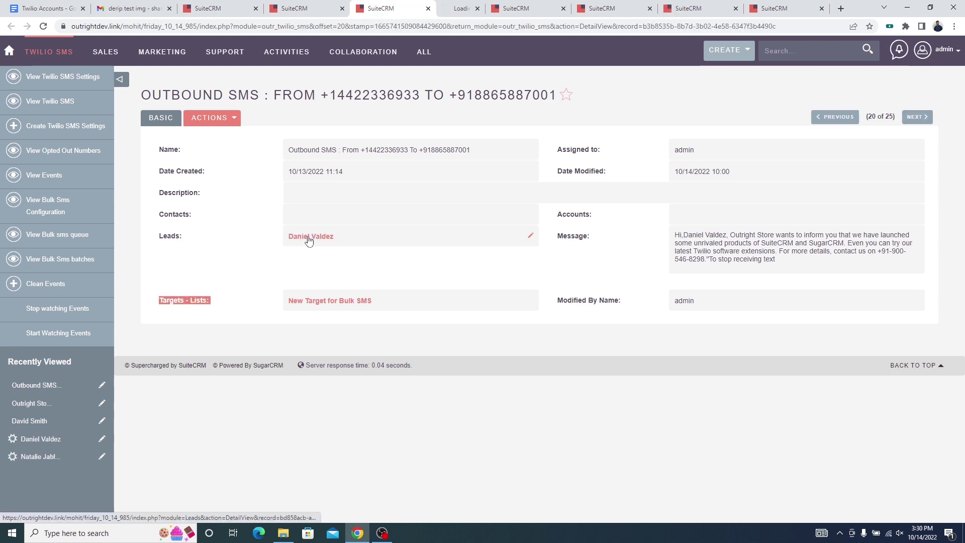
{"action": "left_click", "coordinate": [308, 238]}
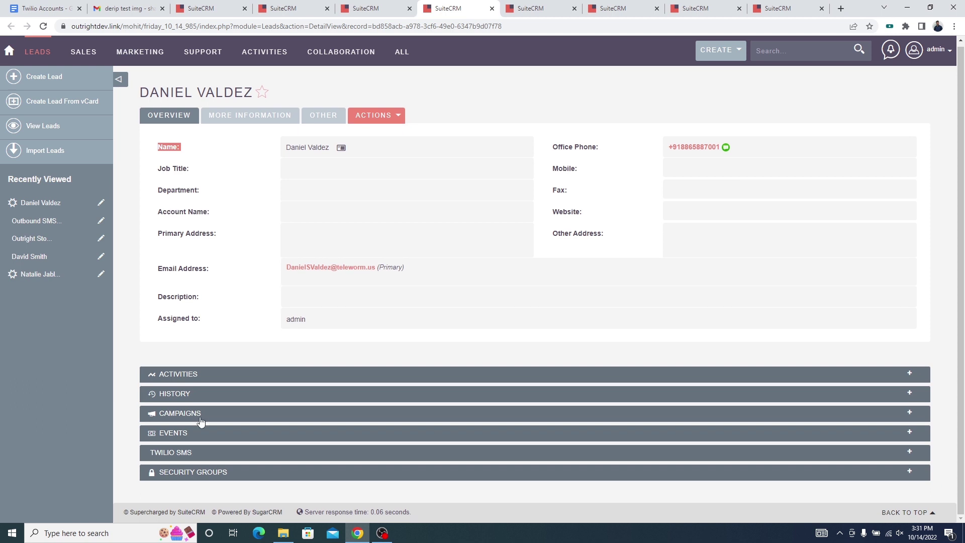
{"action": "left_click", "coordinate": [198, 456]}
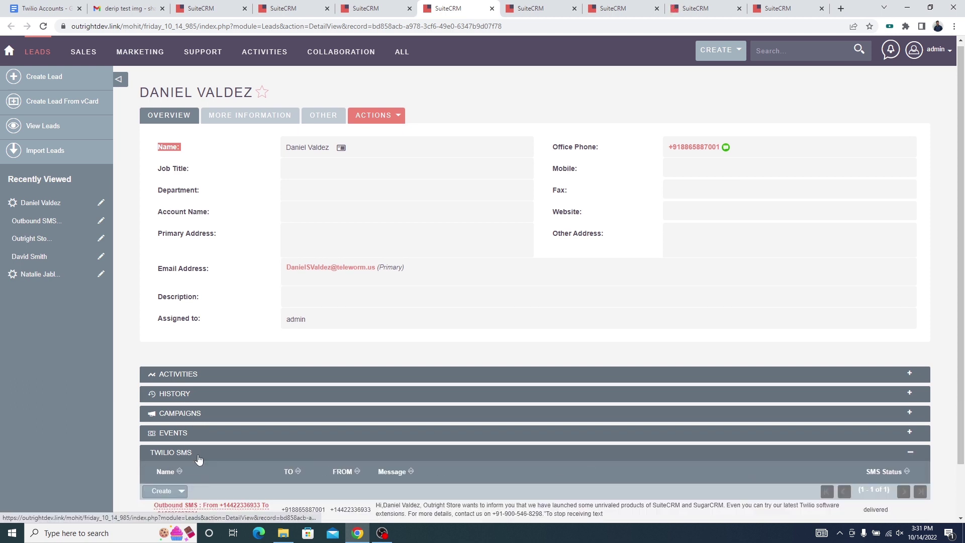
{"action": "scroll", "coordinate": [199, 459], "scroll_direction": "down", "scroll_amount": 1}
{"action": "left_click_drag", "start_coordinate": [199, 458], "coordinate": [154, 451]}
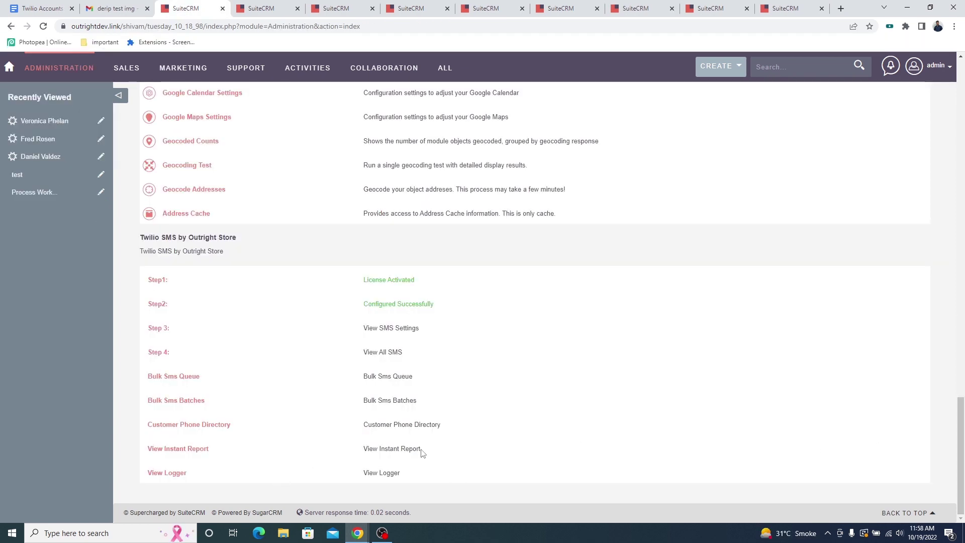
Open View Instant Report and check the totals: 25 sent, with zero missed, failed and stopped
{"action": "left_click", "coordinate": [421, 453]}
{"action": "left_click", "coordinate": [198, 452]}
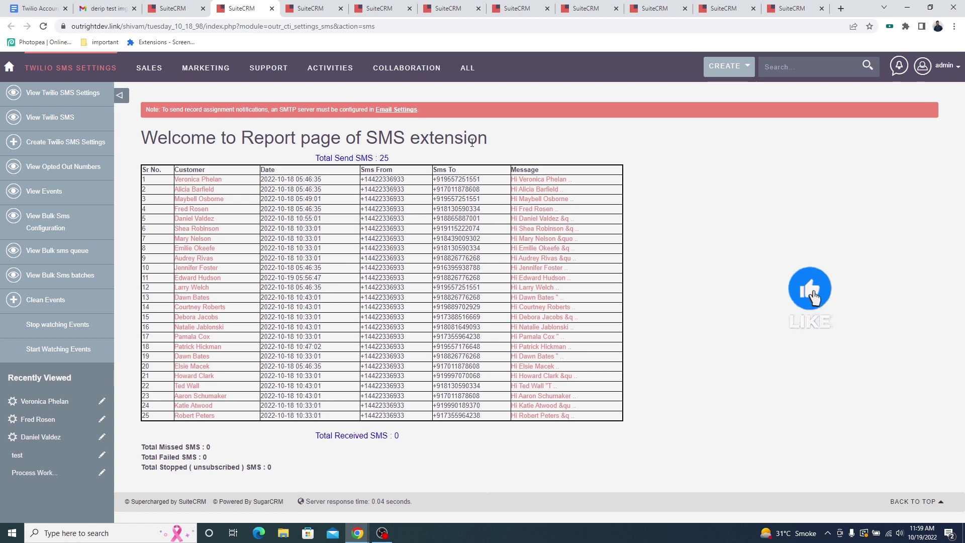
{"action": "left_click_drag", "start_coordinate": [489, 138], "coordinate": [142, 138]}
{"action": "left_click_drag", "start_coordinate": [315, 157], "coordinate": [389, 158]}
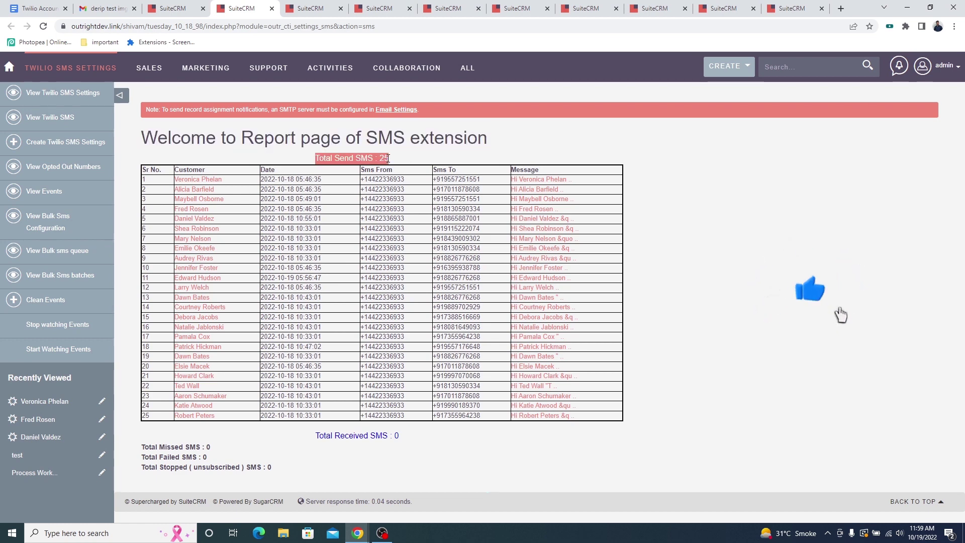
{"action": "double_click", "coordinate": [189, 169]}
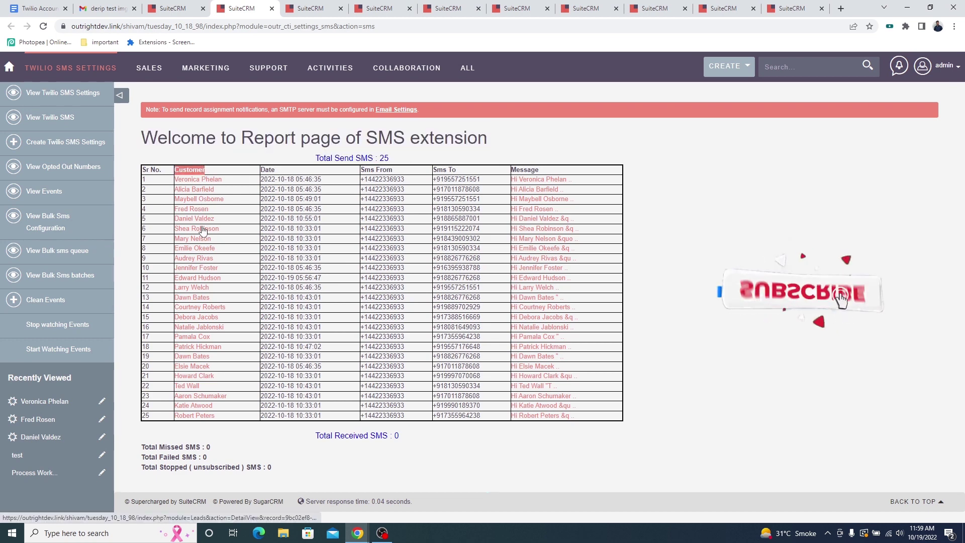
{"action": "triple_click", "coordinate": [204, 447]}
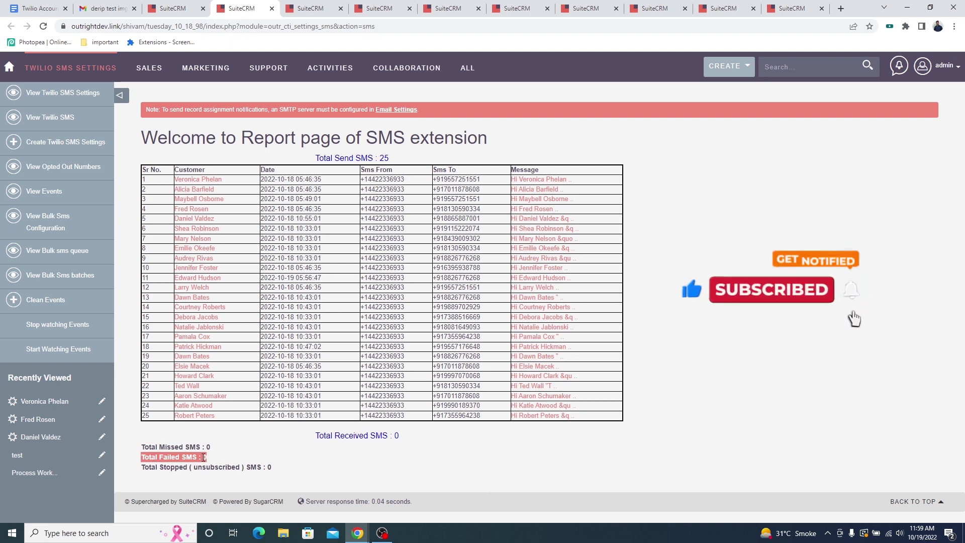
{"action": "triple_click", "coordinate": [280, 468]}
{"action": "left_click", "coordinate": [286, 469]}
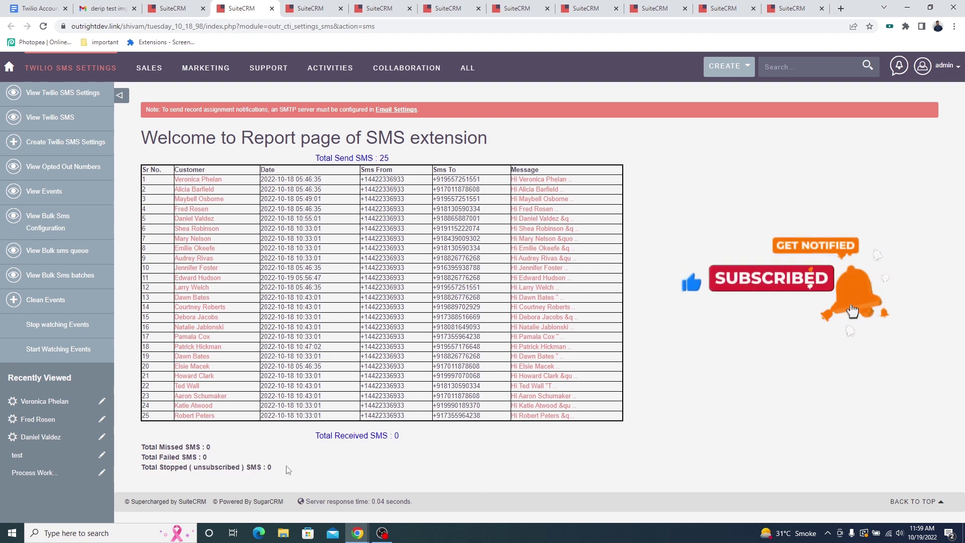